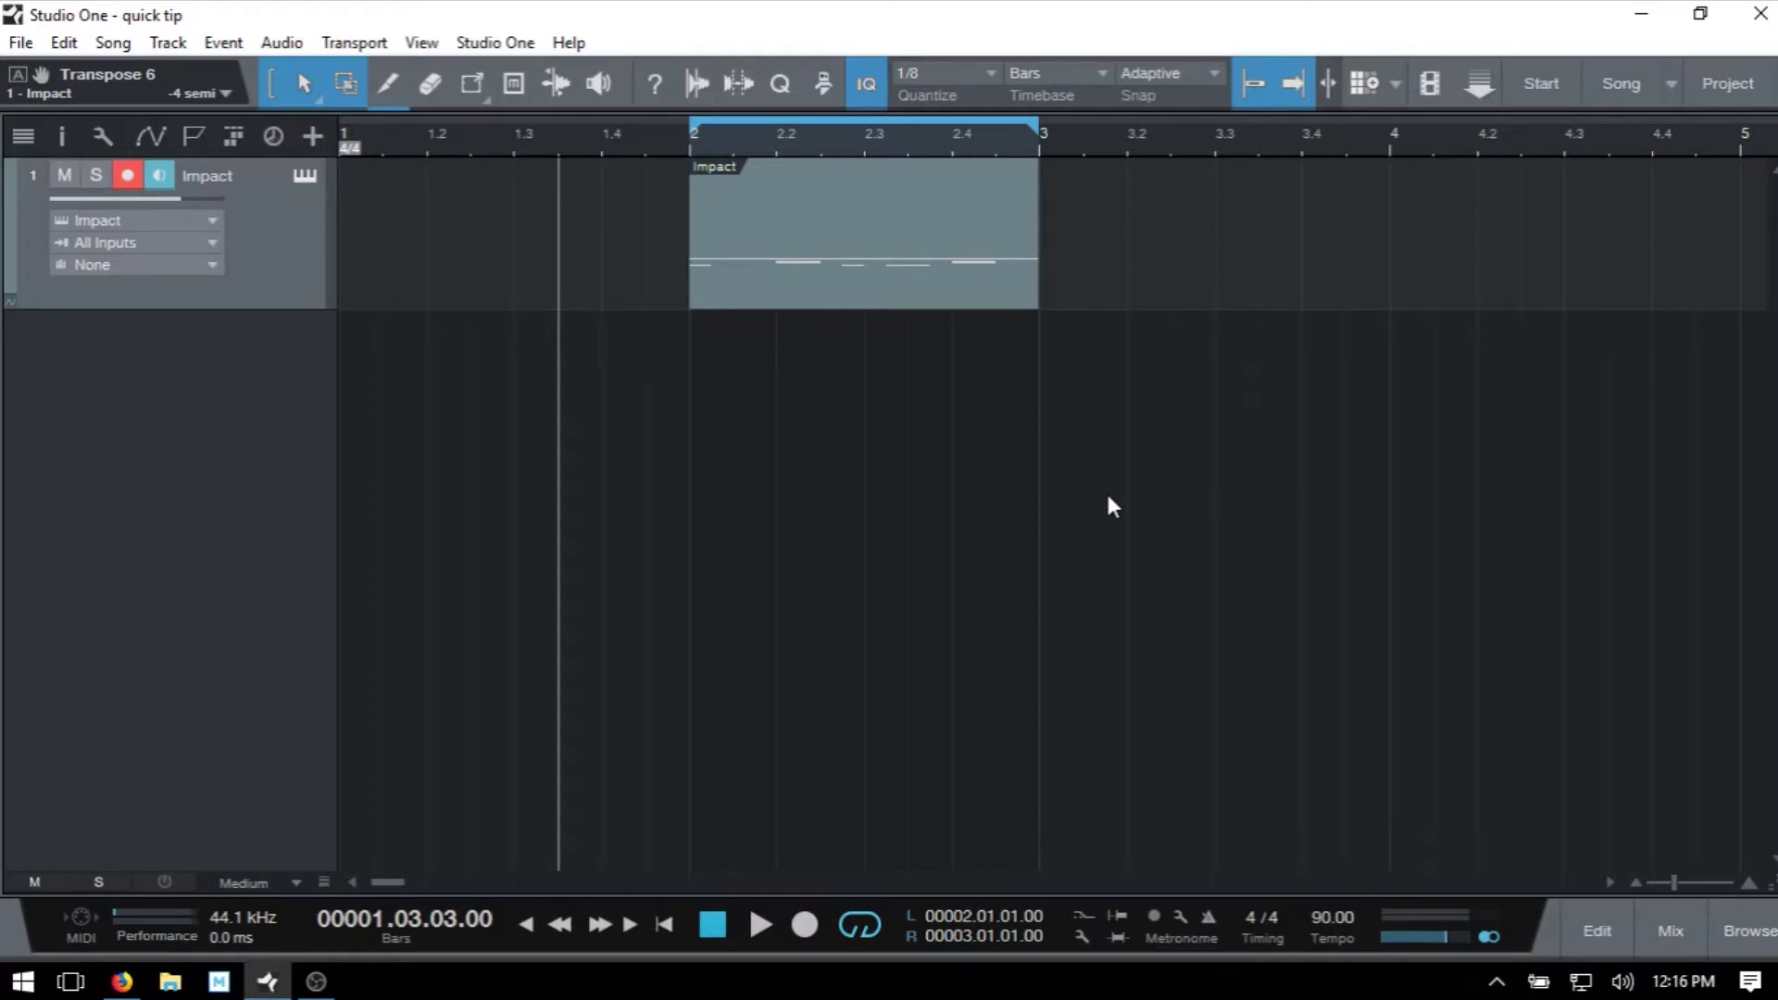
Open the Impact drum part in the editor and lower the beat-2.2 Closed HH velocity below 100%
double_click(909, 289)
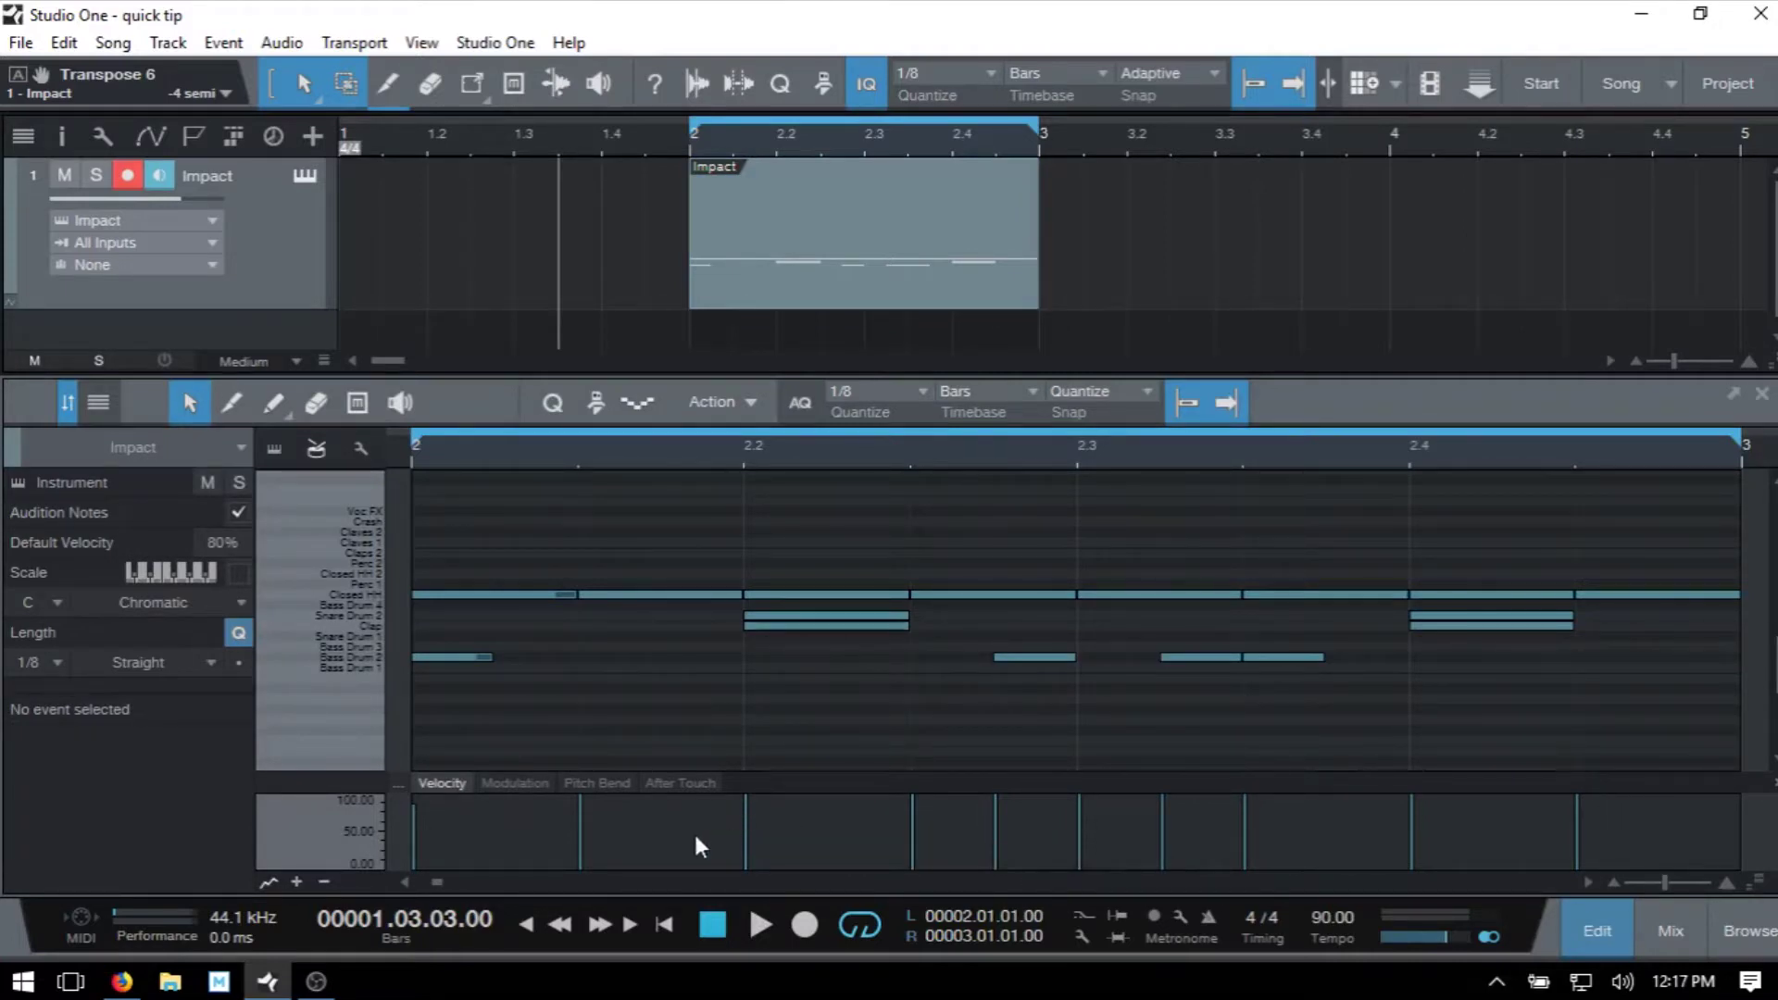
mouse_move(746, 810)
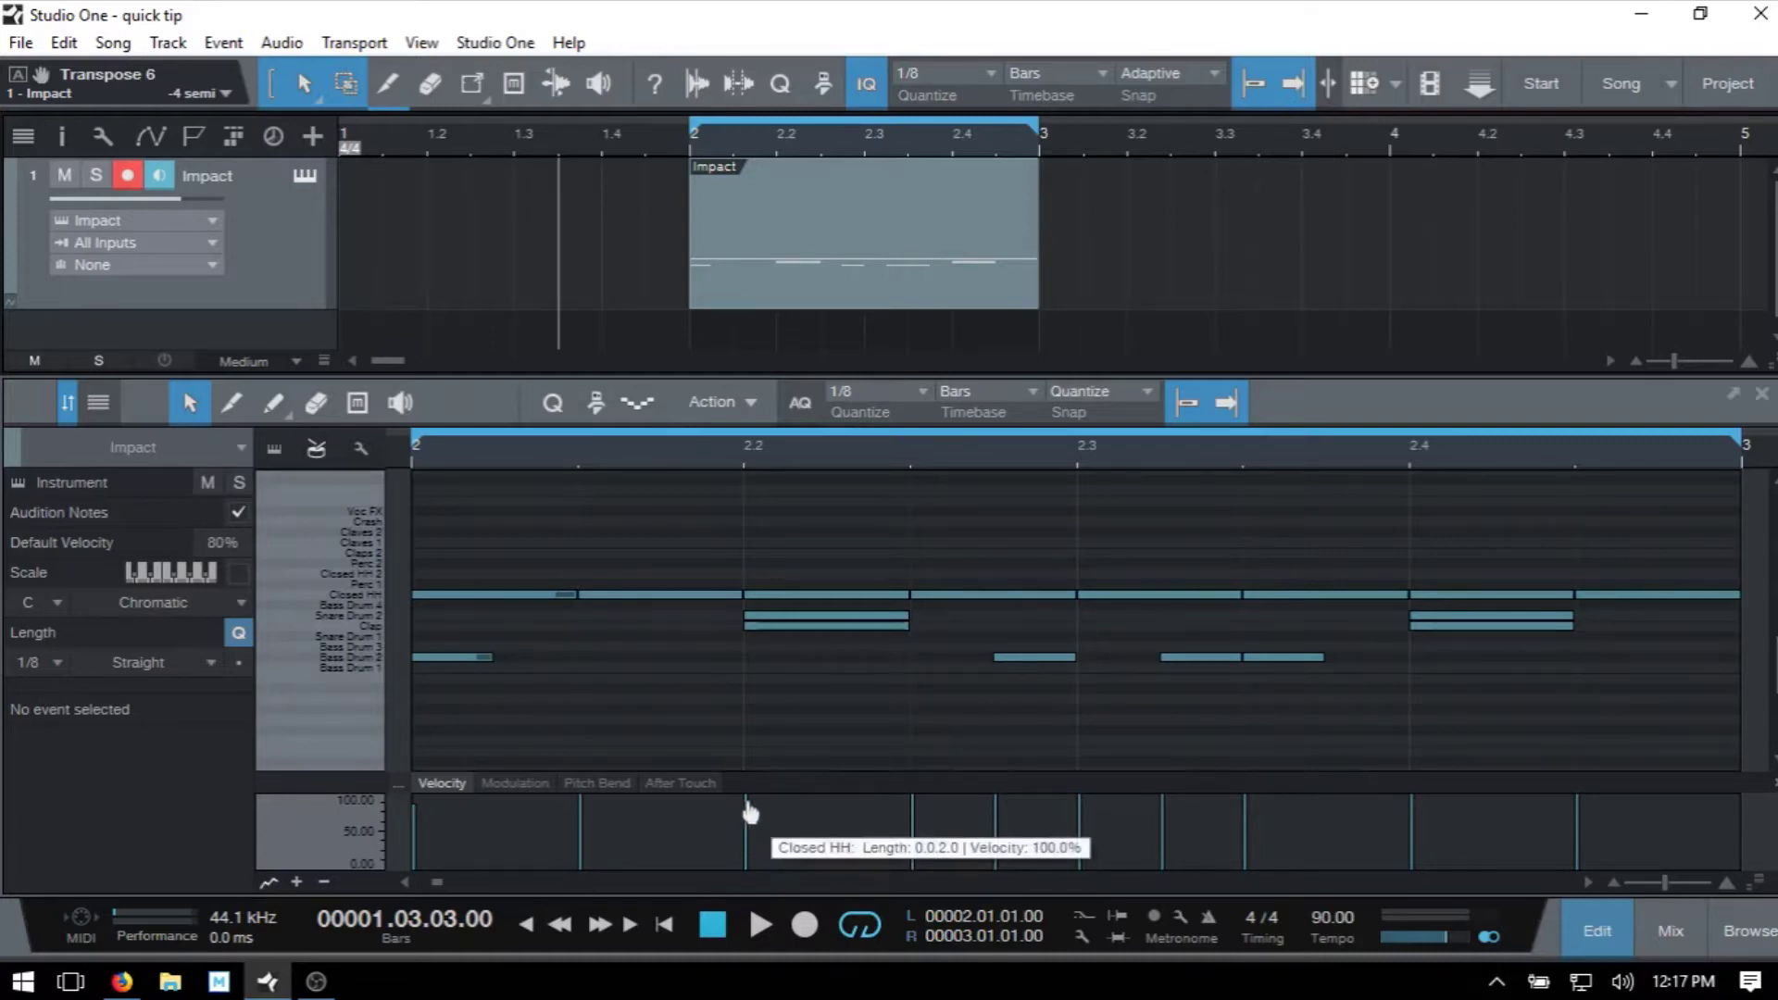
mouse_move(750, 813)
mouse_down()
mouse_move(757, 851)
mouse_move(742, 810)
mouse_up()
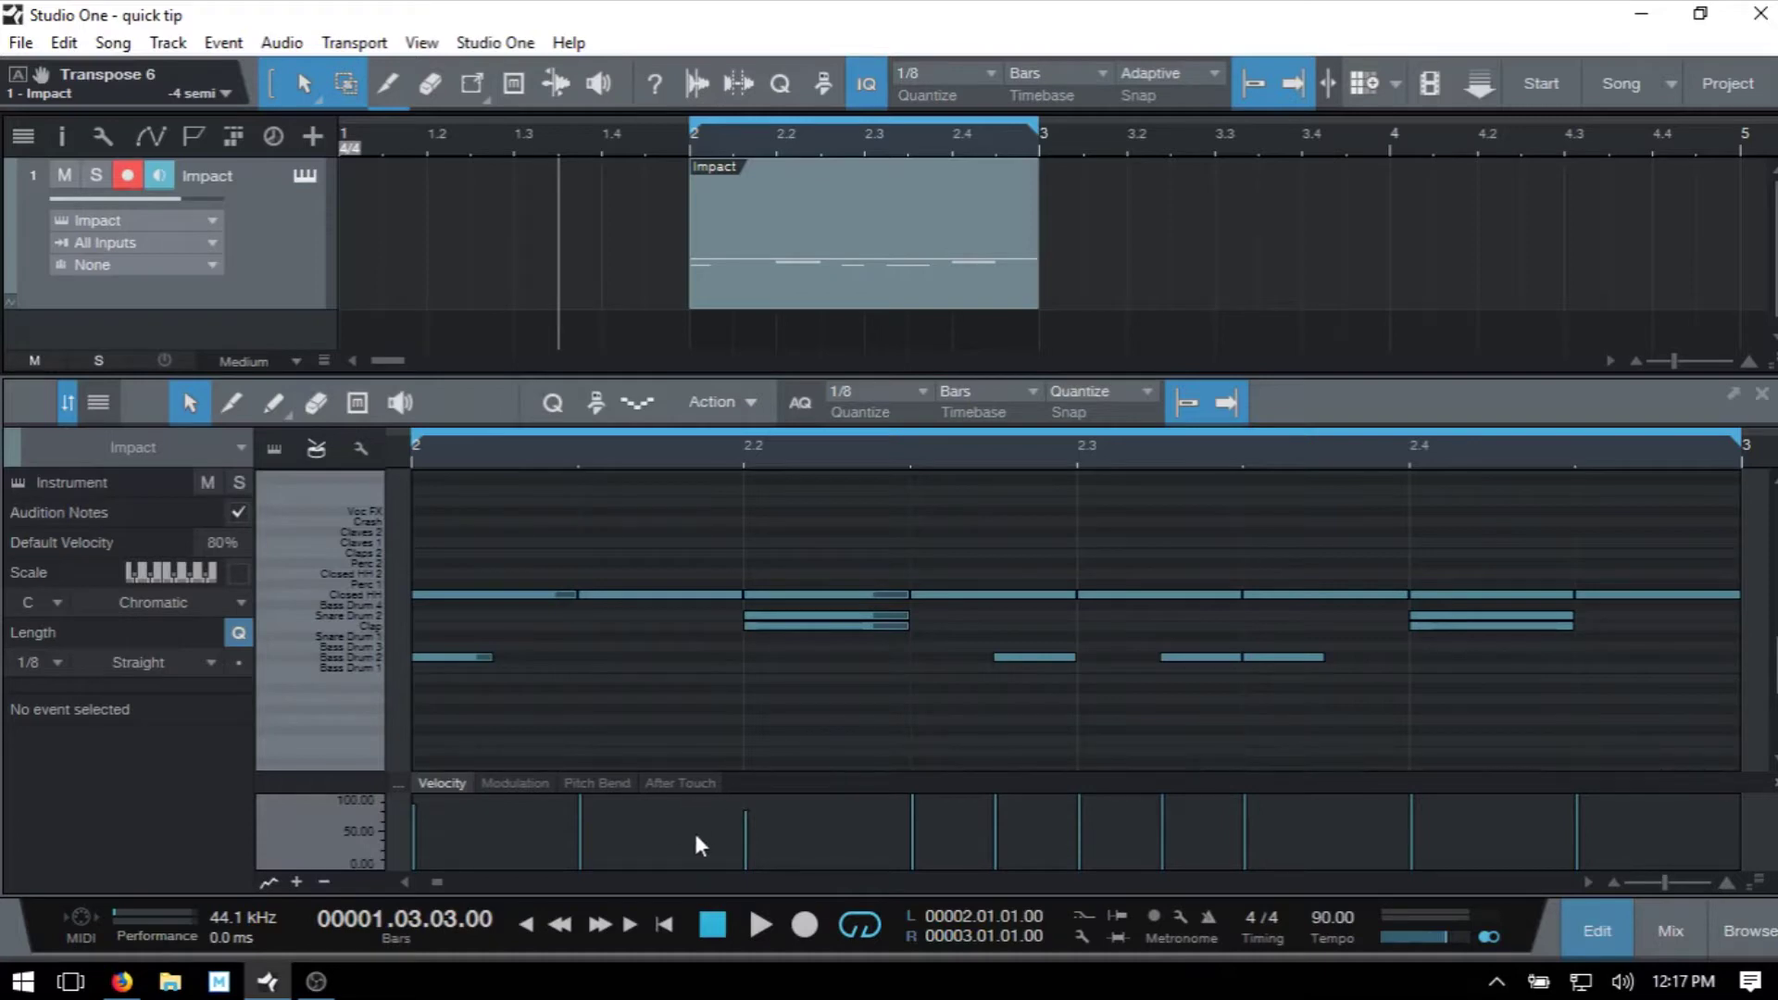
Select a run of drum hits across the bar and scale their velocities down together to about 68
drag(694, 839, 1277, 836)
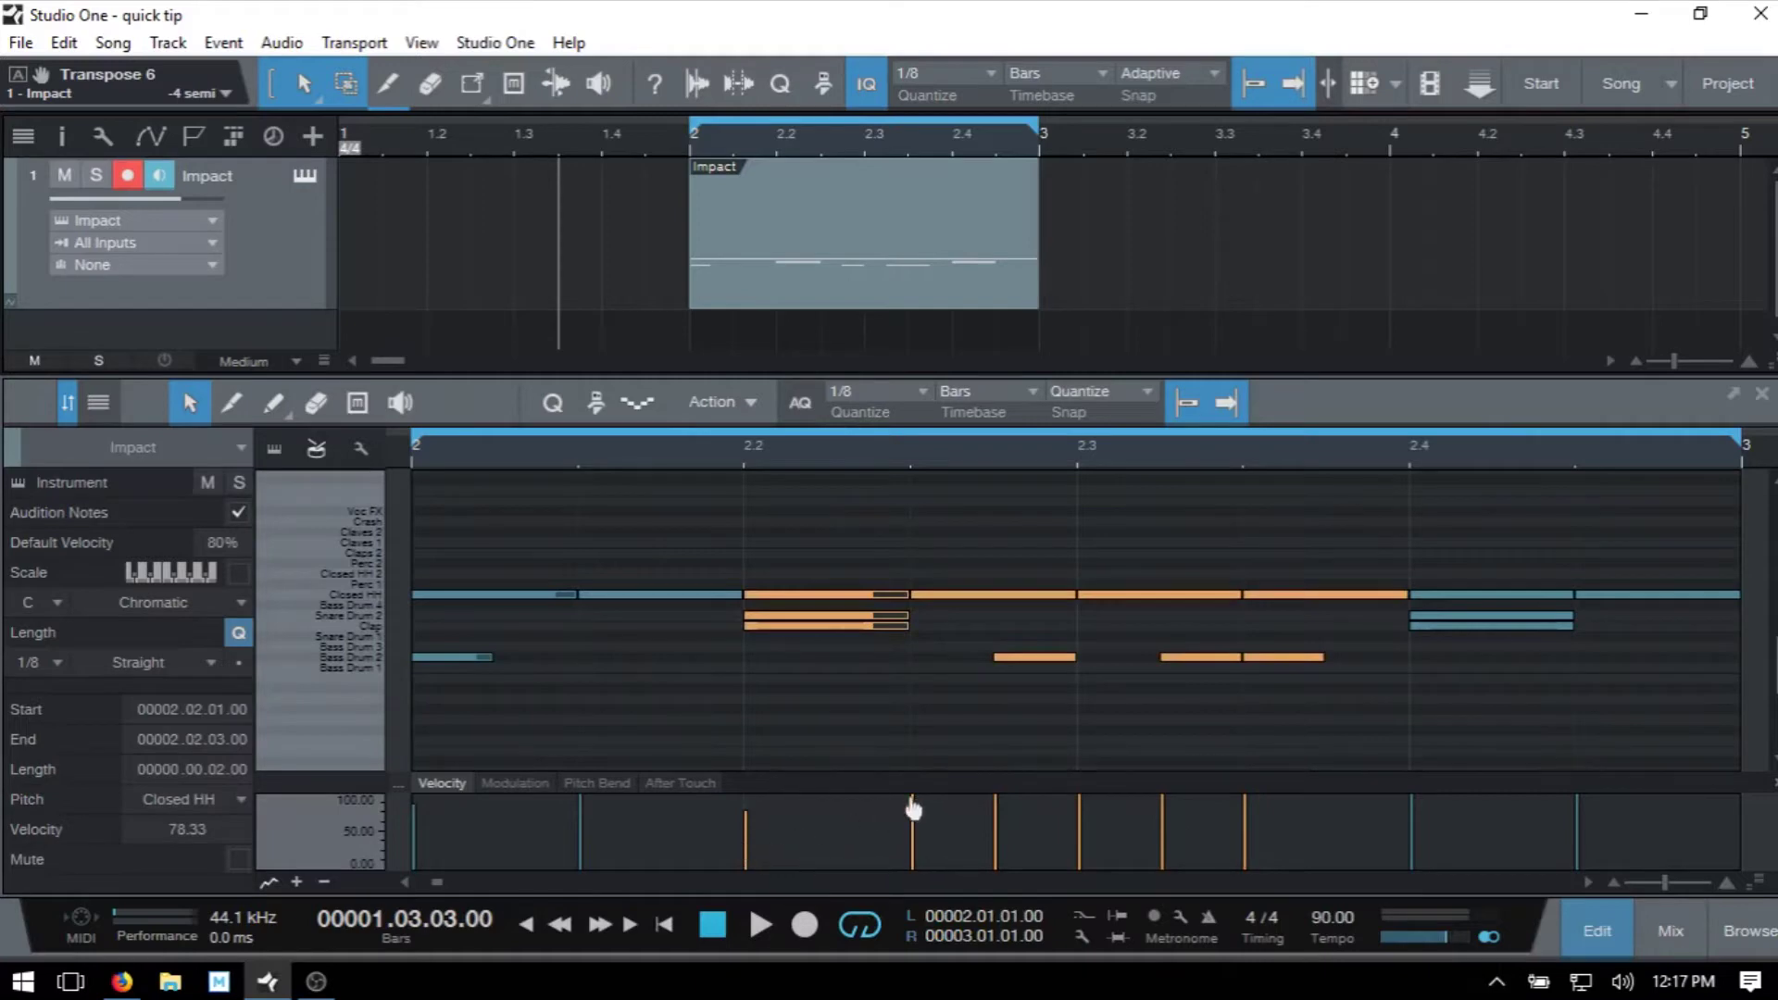
mouse_move(916, 811)
mouse_down()
mouse_move(926, 844)
mouse_move(926, 798)
mouse_move(929, 812)
mouse_up()
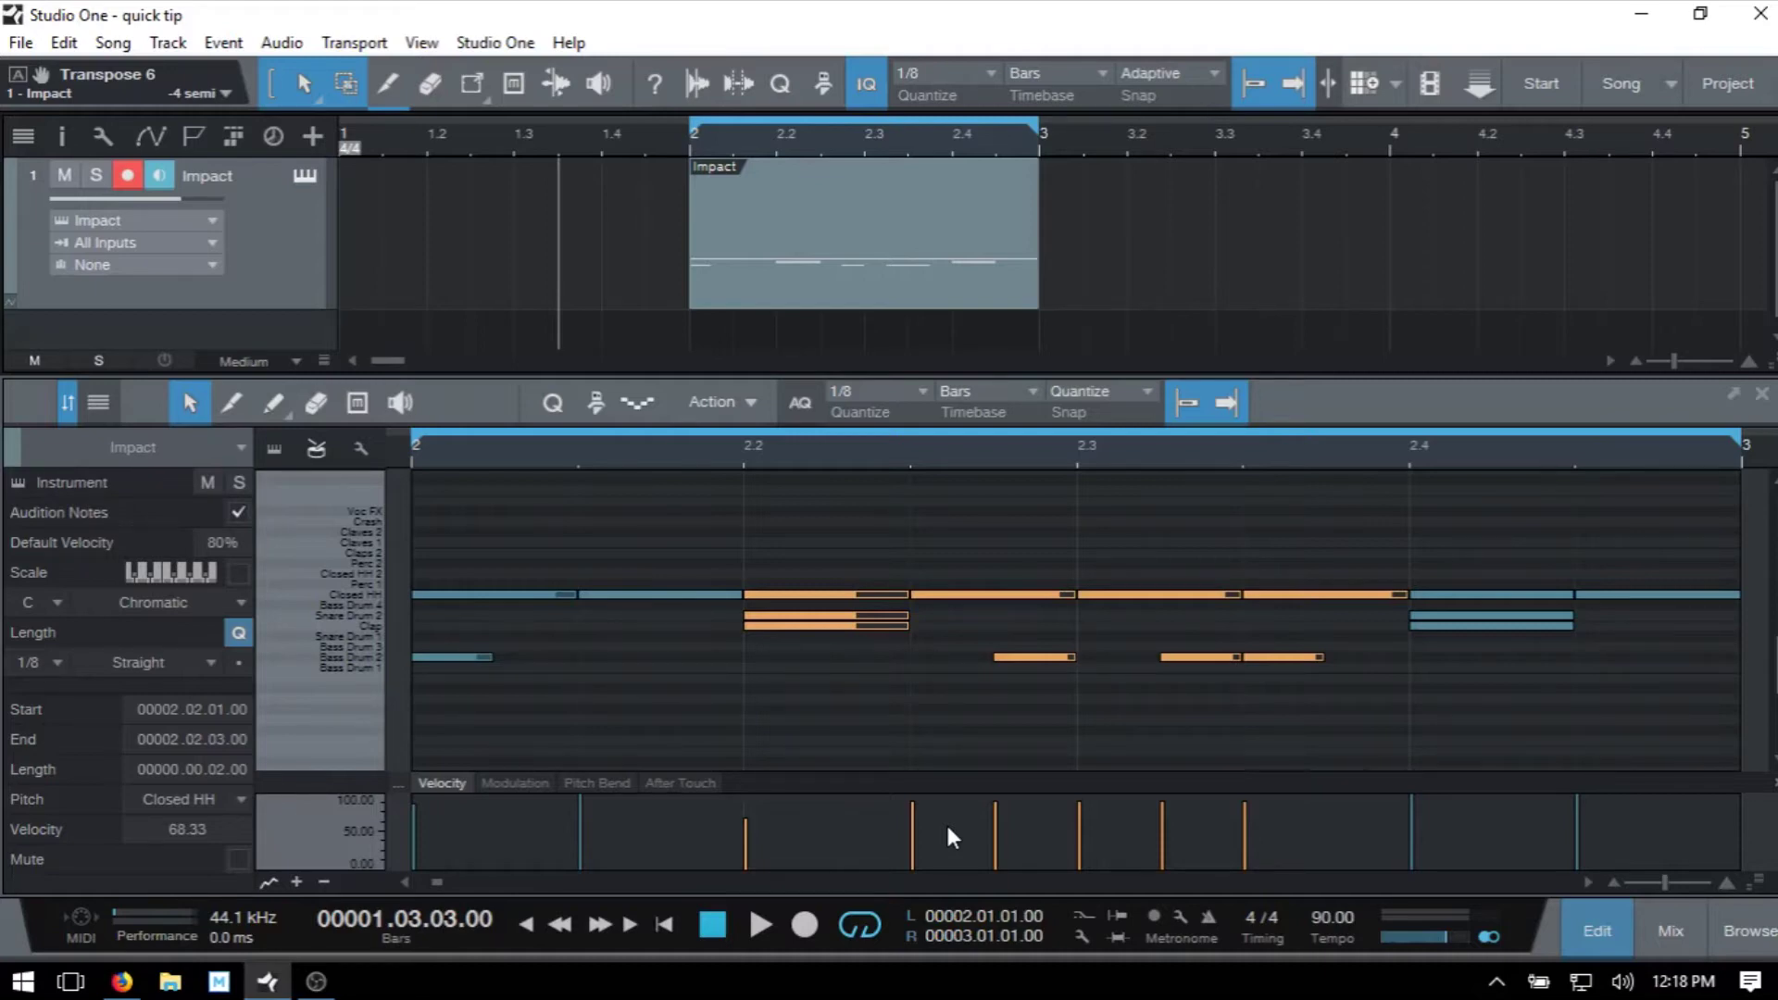
With Audition Notes off, lower the selected hits' velocities to 65, then turn auditioning back on
click(240, 513)
mouse_move(909, 797)
mouse_down()
mouse_move(919, 848)
mouse_move(907, 794)
mouse_up()
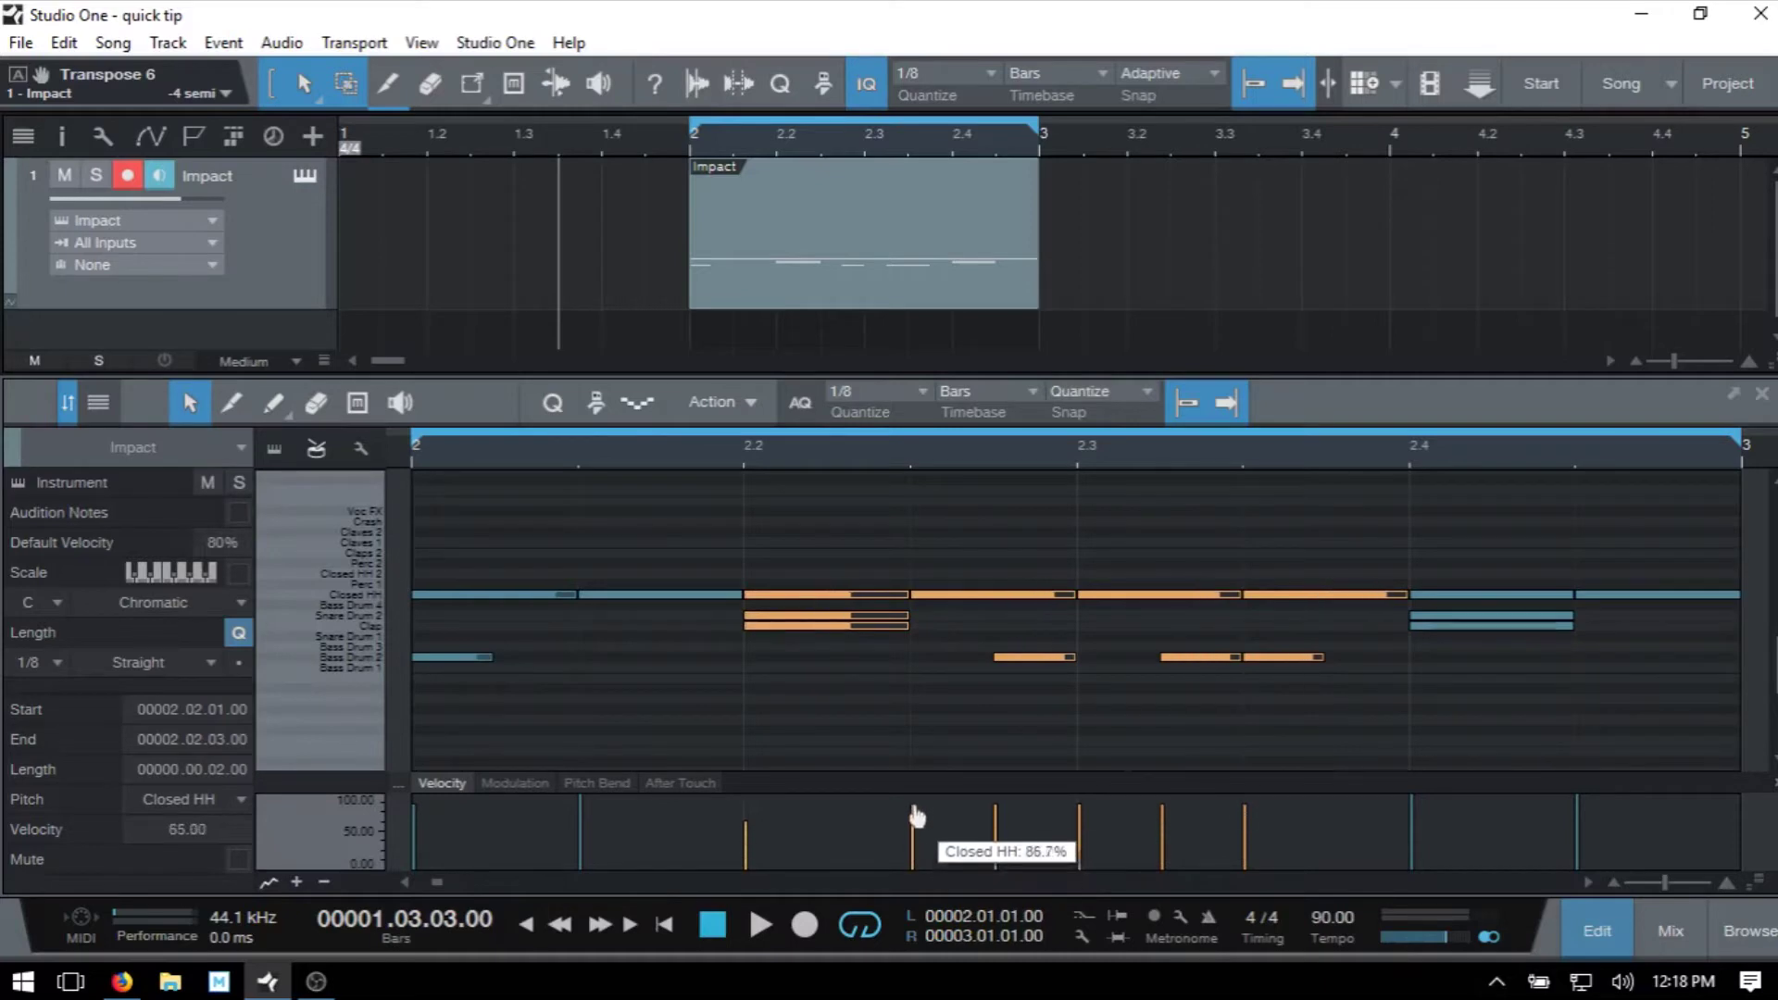
click(238, 514)
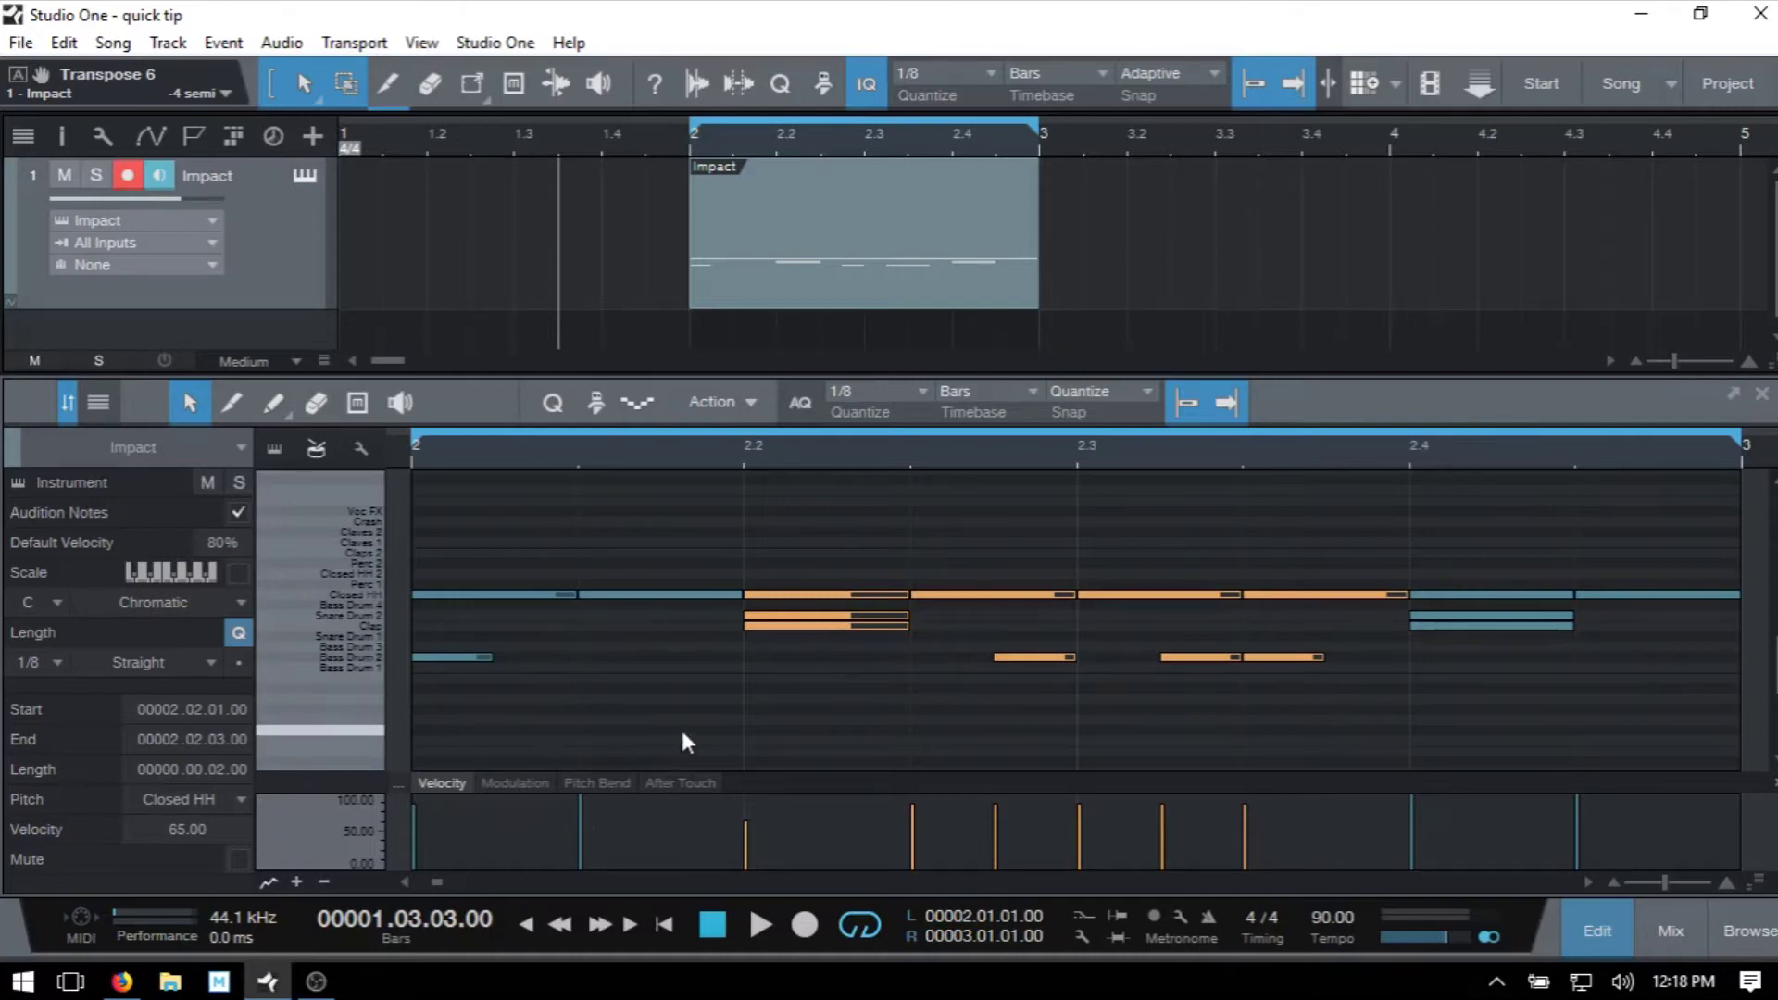
With the Paint tool, draw new velocity heights across several hits, keeping the 2.2 hit soft
key(5)
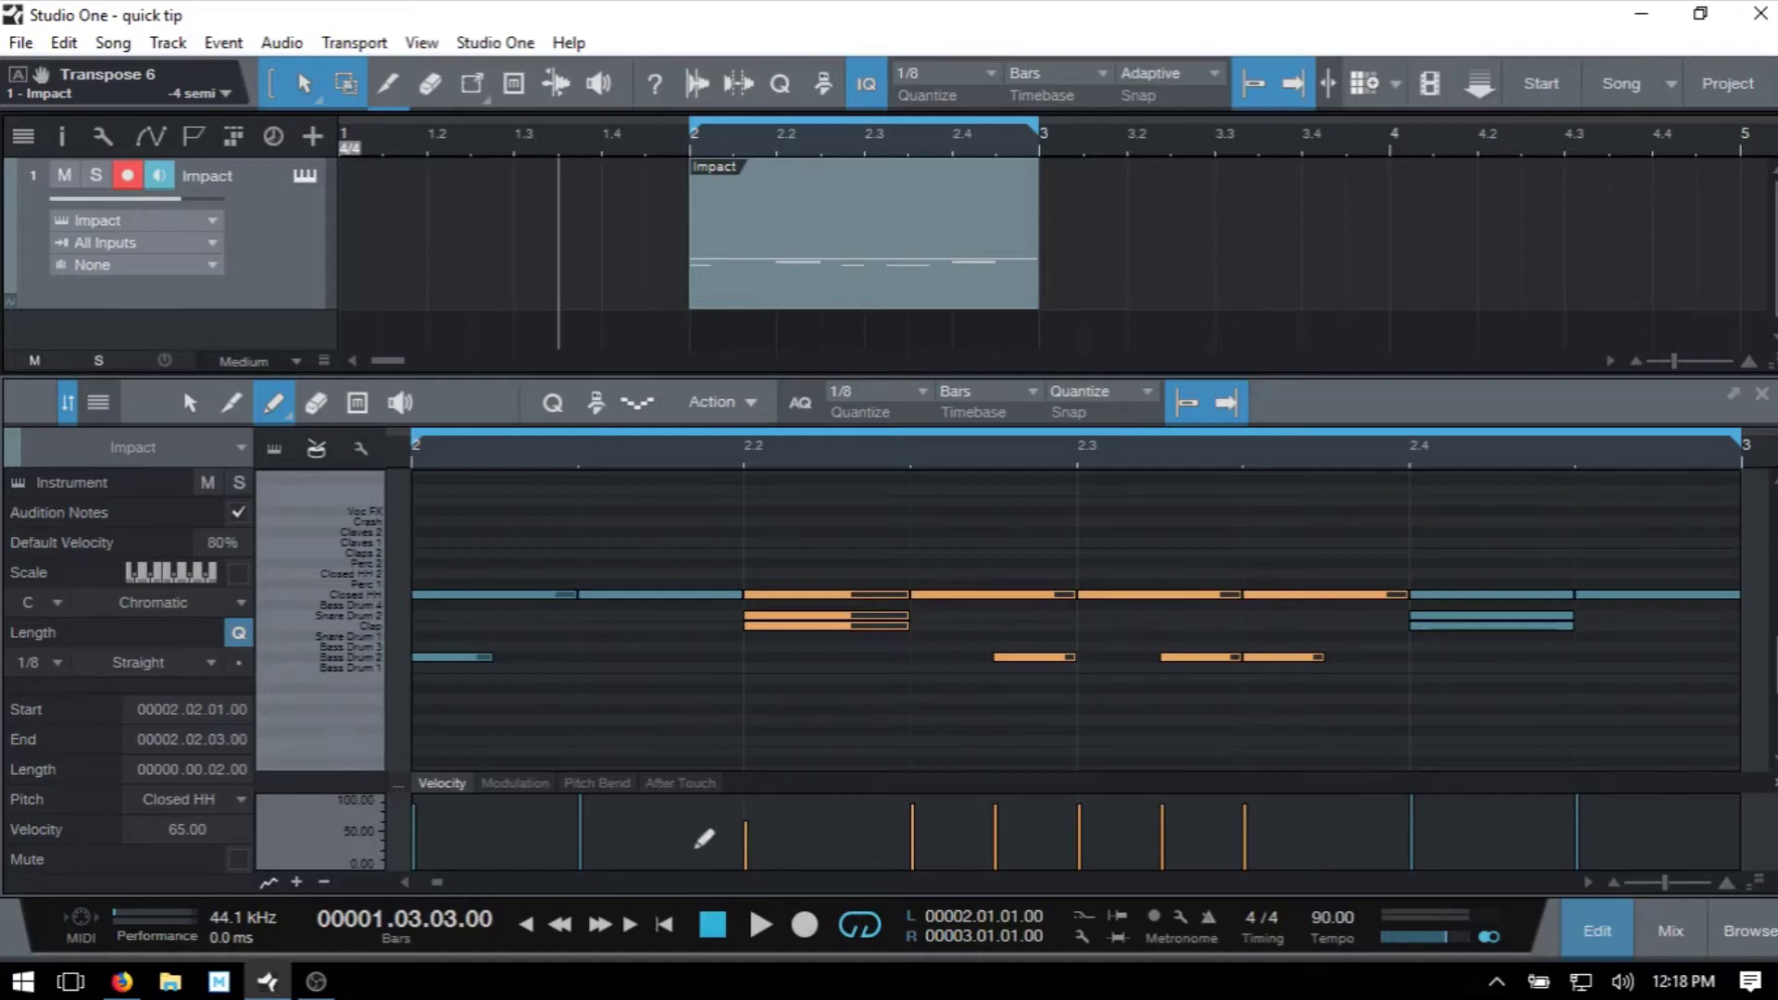
click(745, 844)
mouse_move(842, 828)
mouse_down()
mouse_move(948, 804)
mouse_move(1065, 836)
mouse_move(1190, 805)
mouse_move(1346, 854)
mouse_move(1197, 823)
mouse_move(1052, 847)
mouse_move(935, 807)
mouse_move(676, 831)
mouse_move(603, 806)
mouse_up()
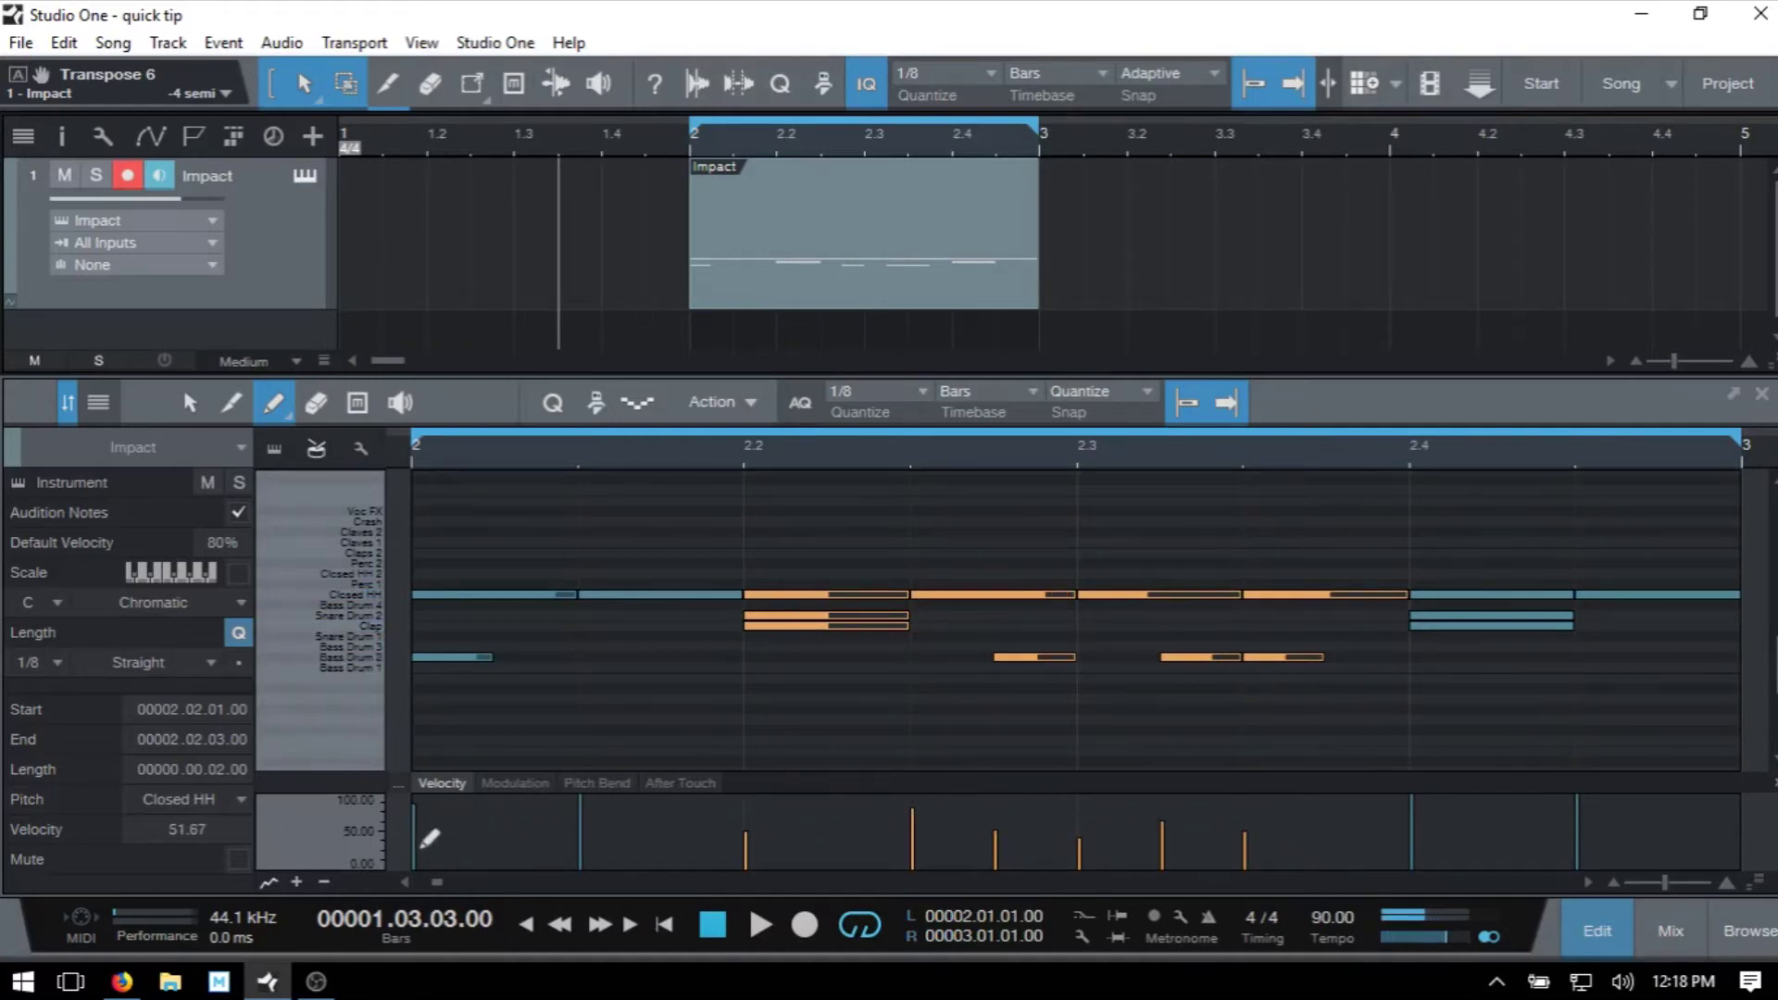
Deselect all notes, repaint velocities across the whole pattern, then undo and restore that stroke
key(ctrl+d)
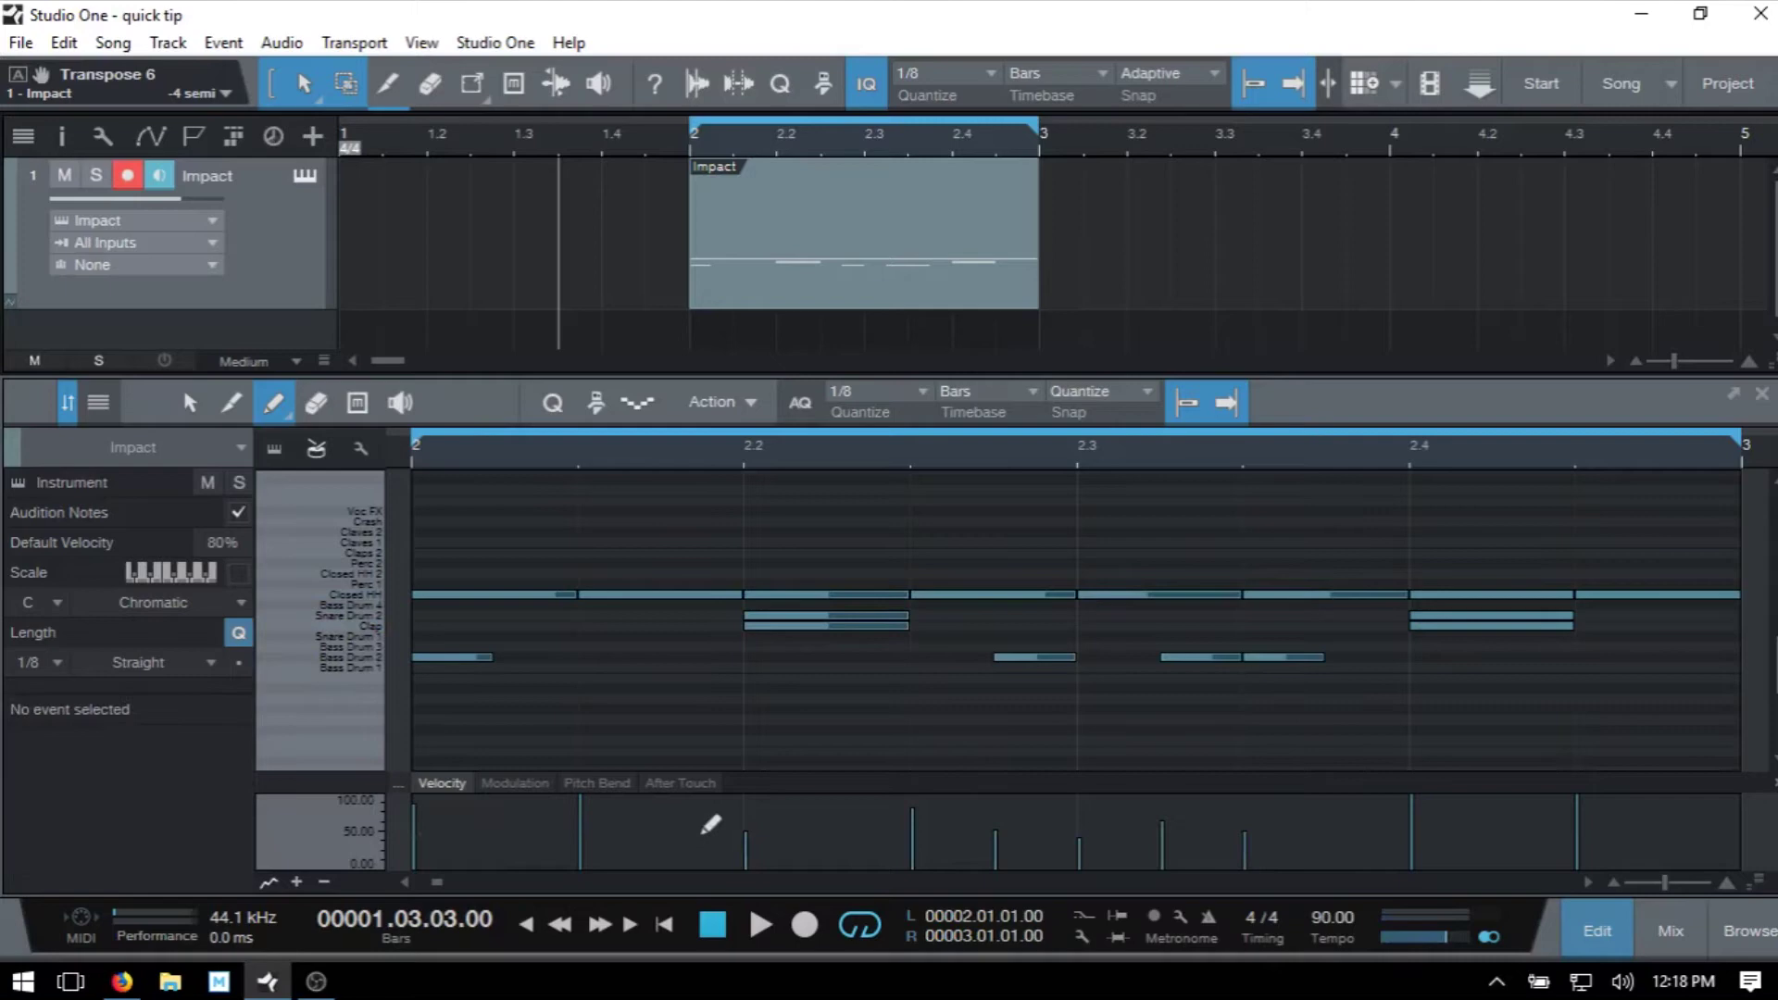
mouse_move(540, 834)
mouse_down()
mouse_move(739, 793)
mouse_move(904, 842)
mouse_move(1088, 850)
mouse_move(1387, 821)
mouse_move(1631, 842)
mouse_up()
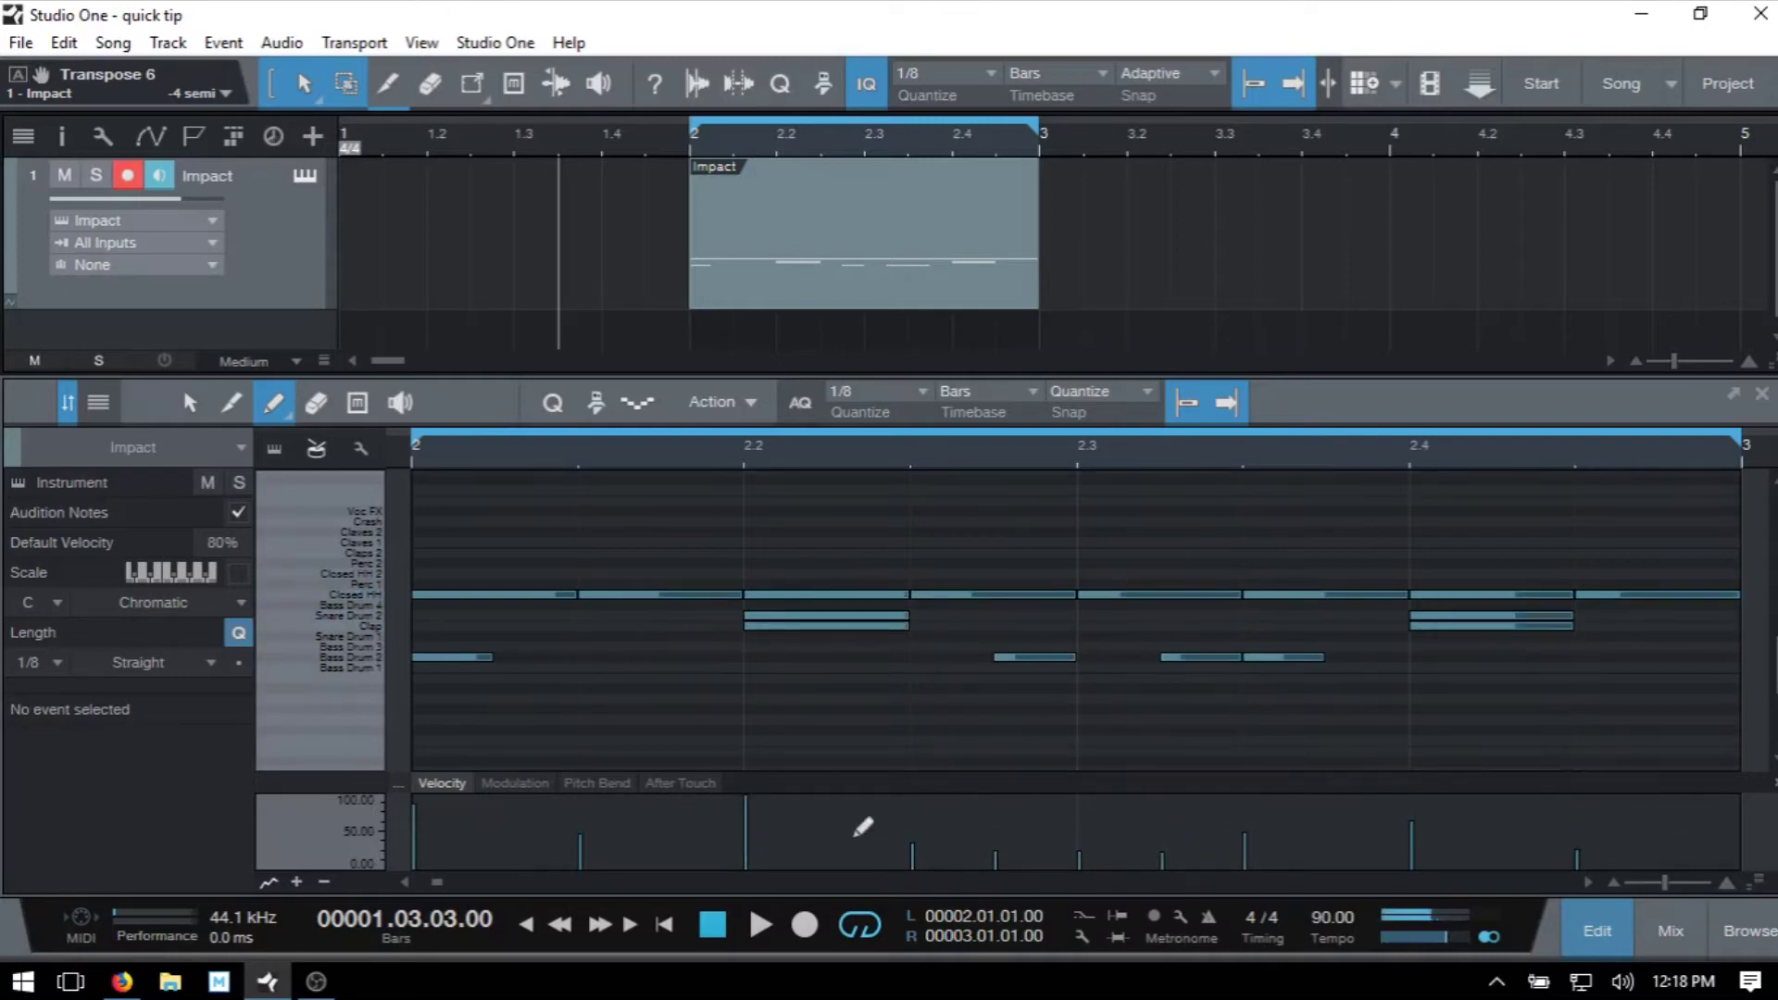
key(ctrl+z)
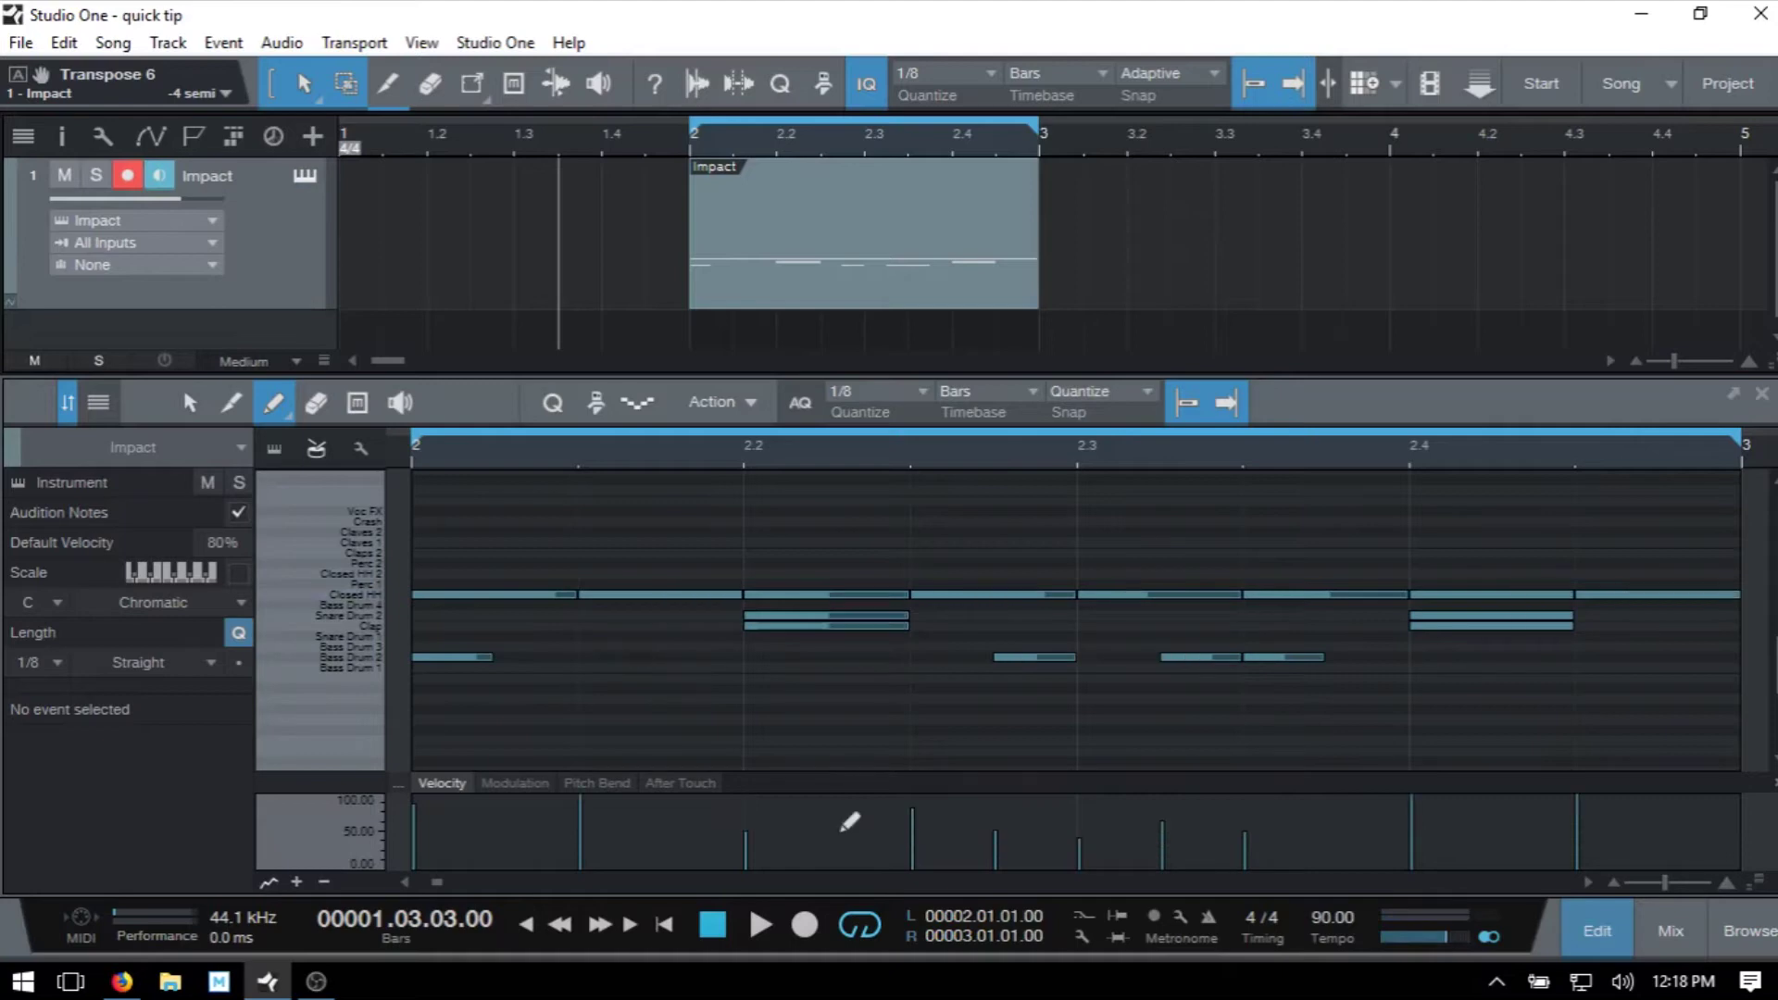
key(ctrl+z)
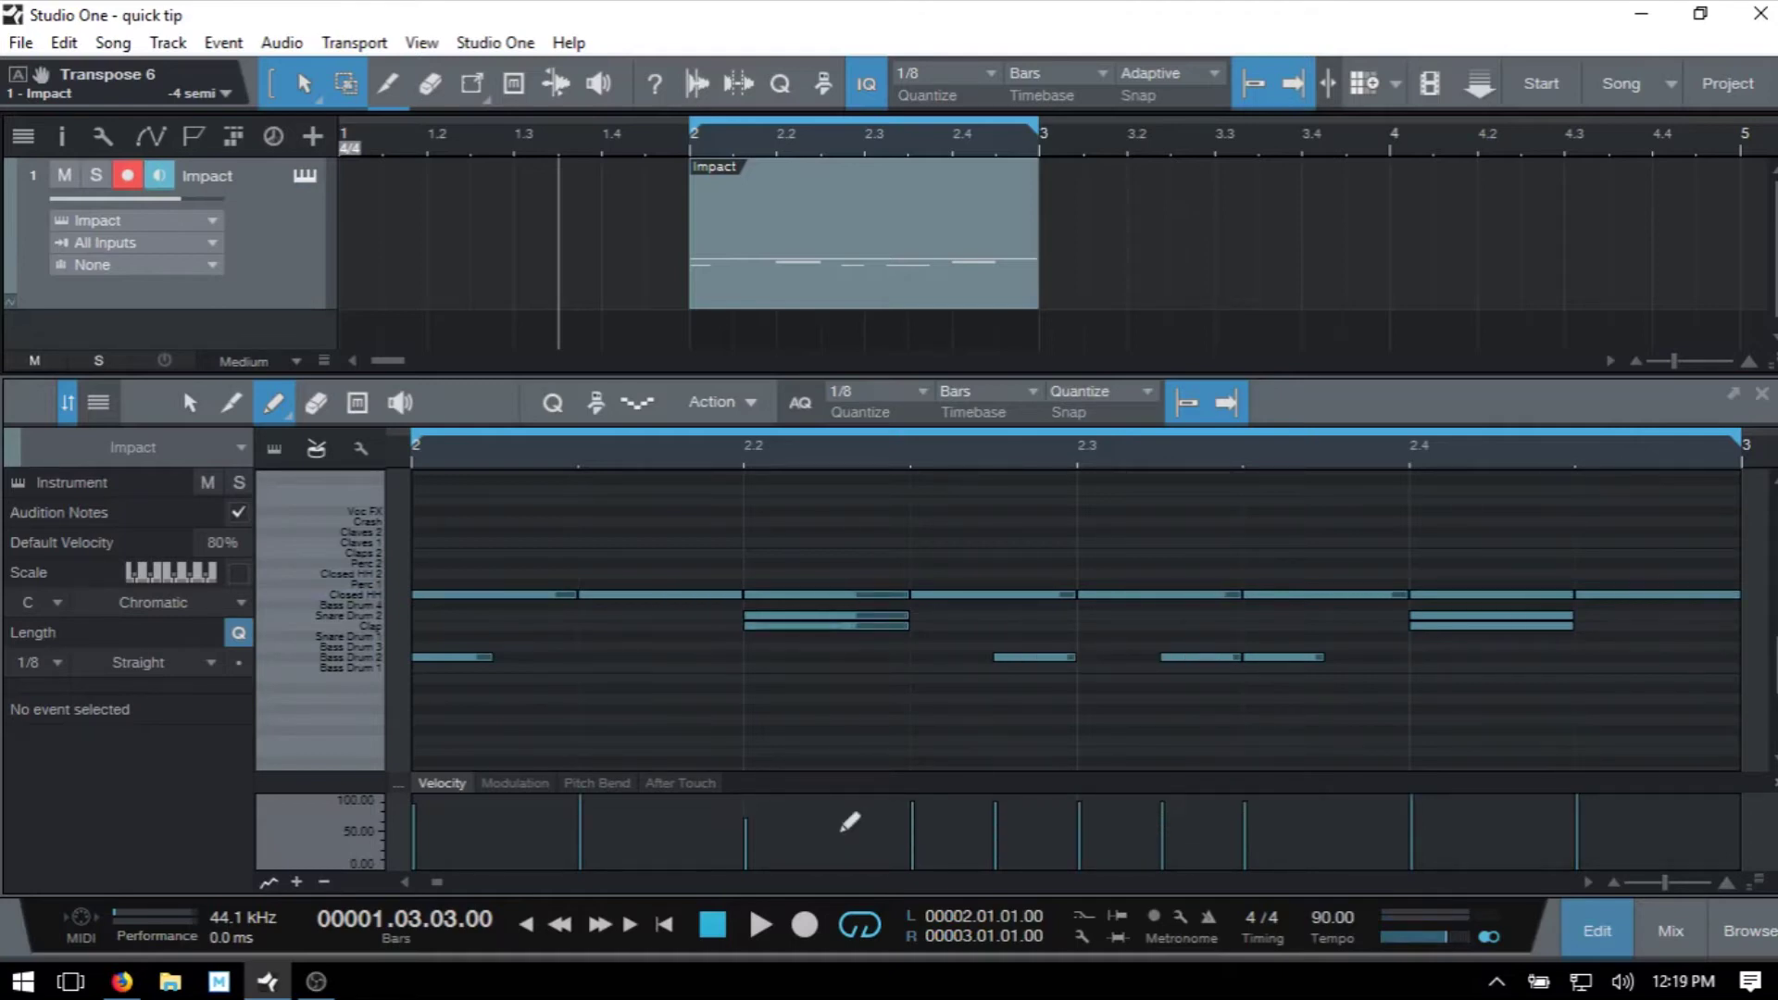
Select the Closed HH hits from 2.1.3 to 2.3 and set their velocity to 100
key(1)
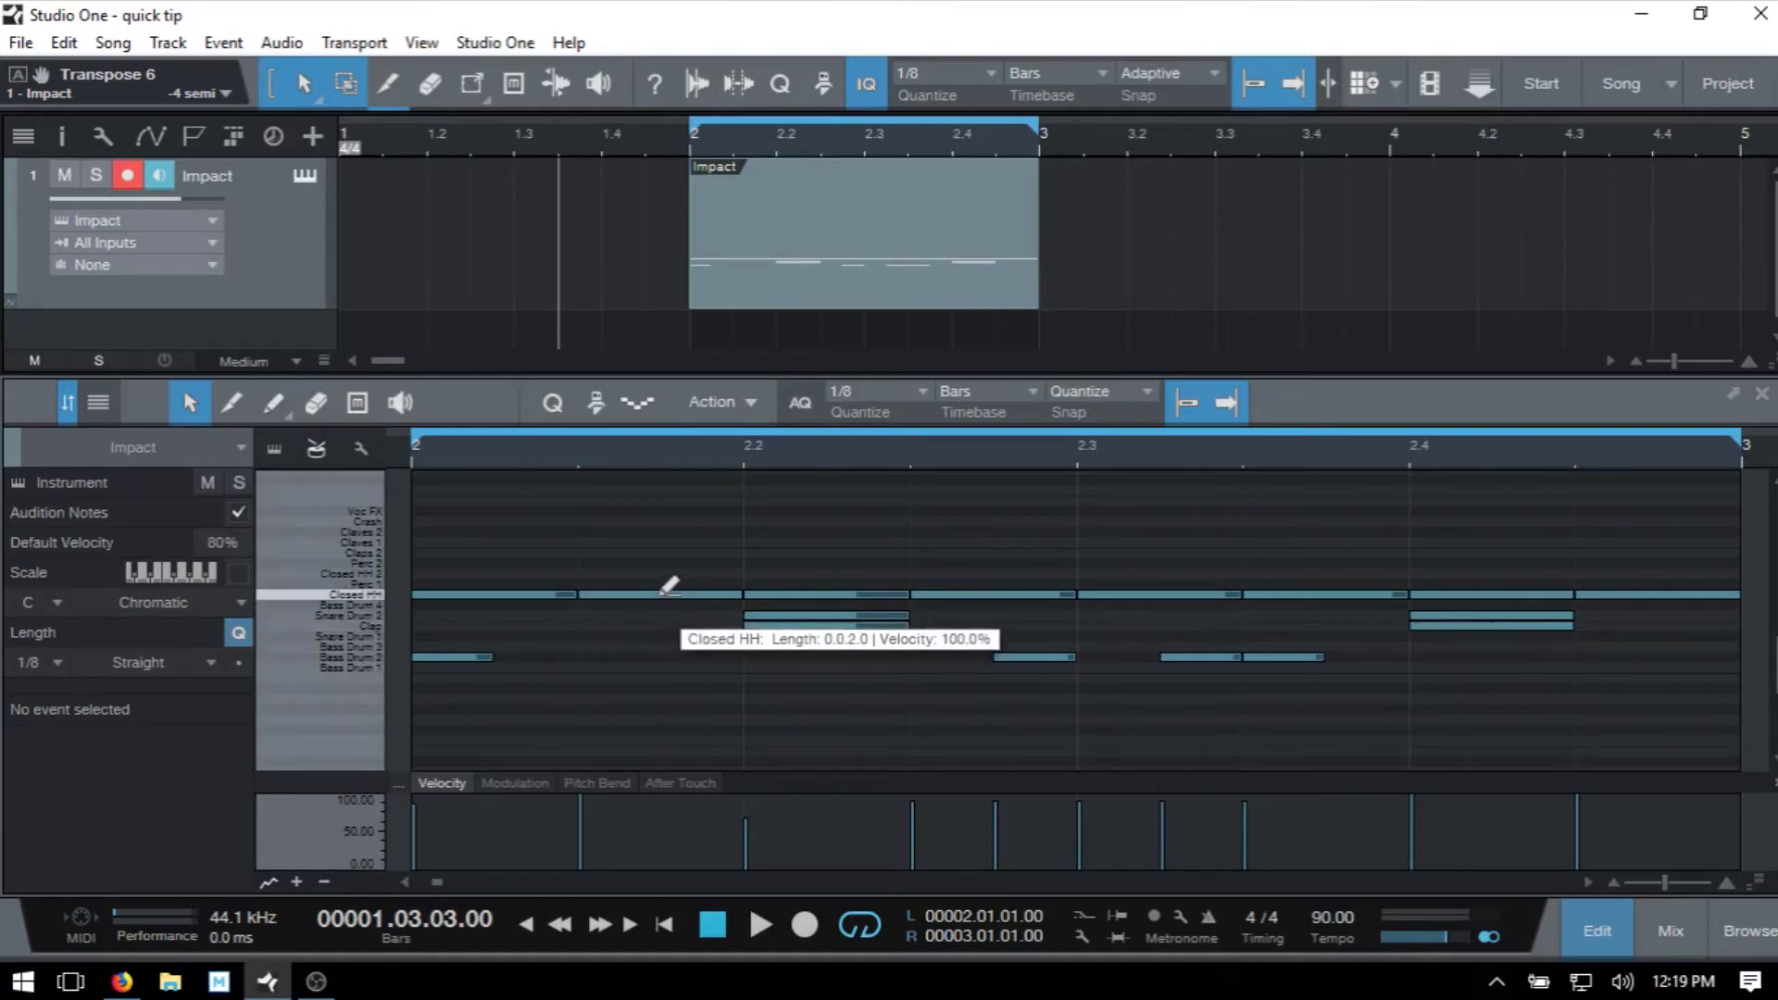
drag(669, 586, 1057, 683)
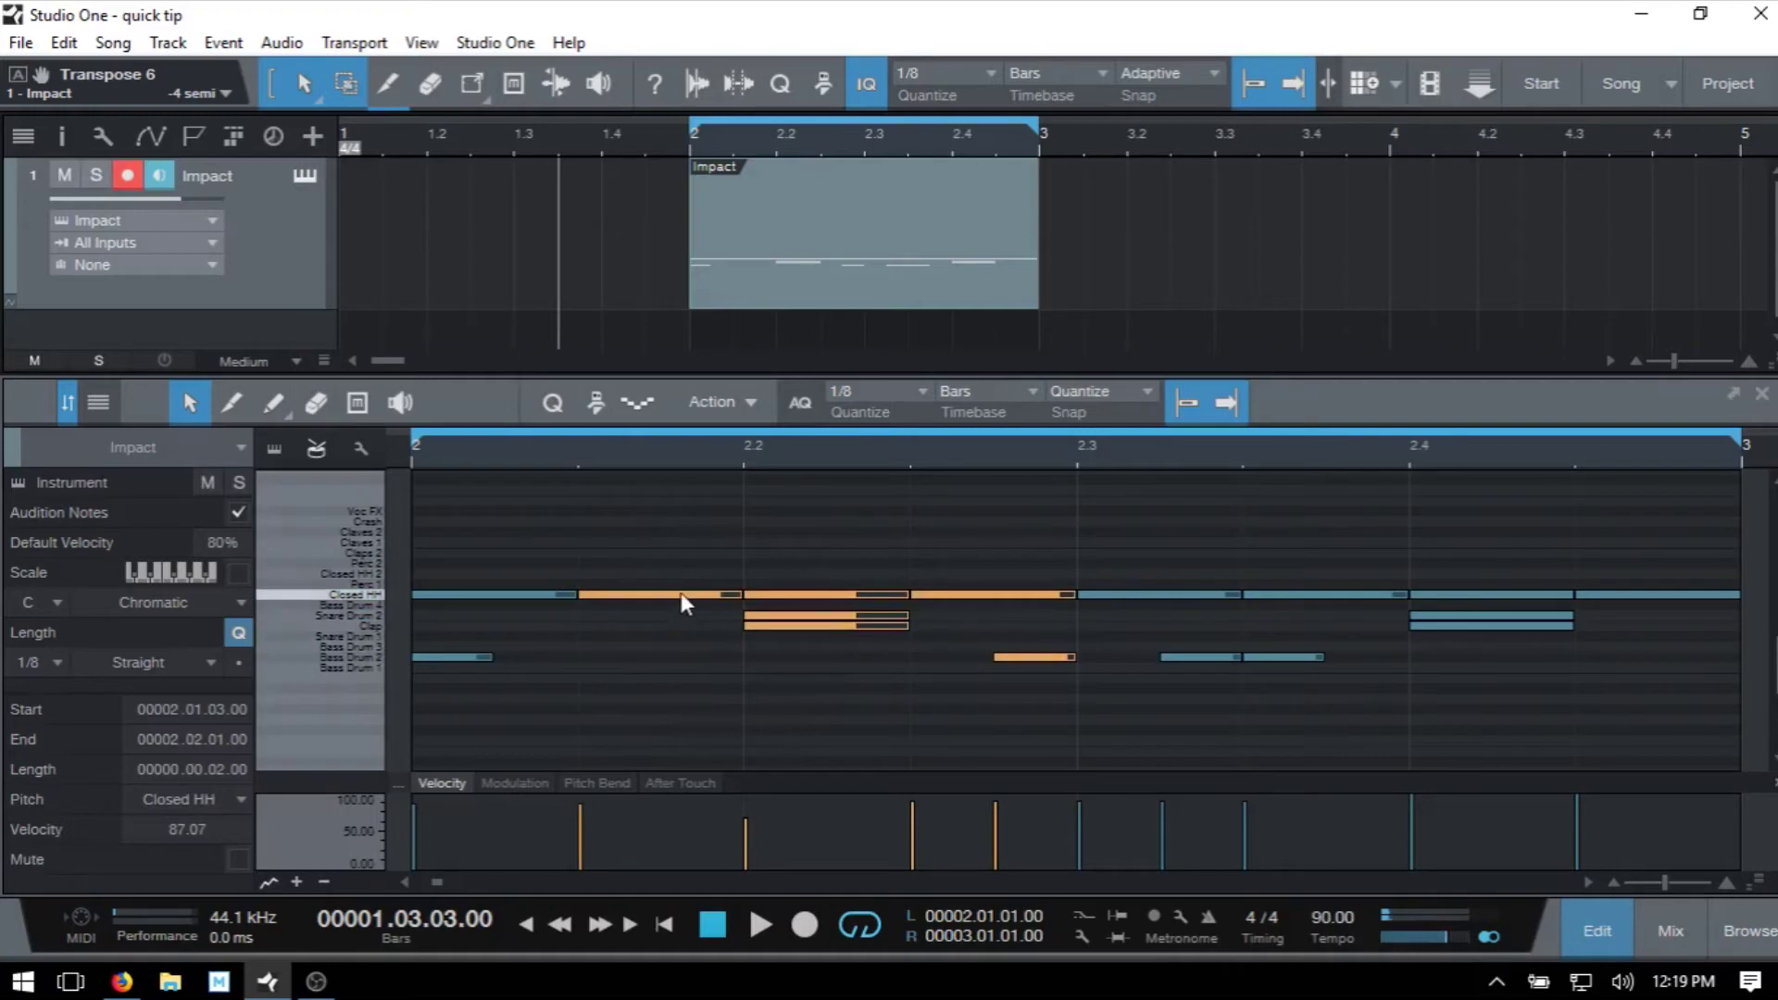
drag(678, 587, 669, 535)
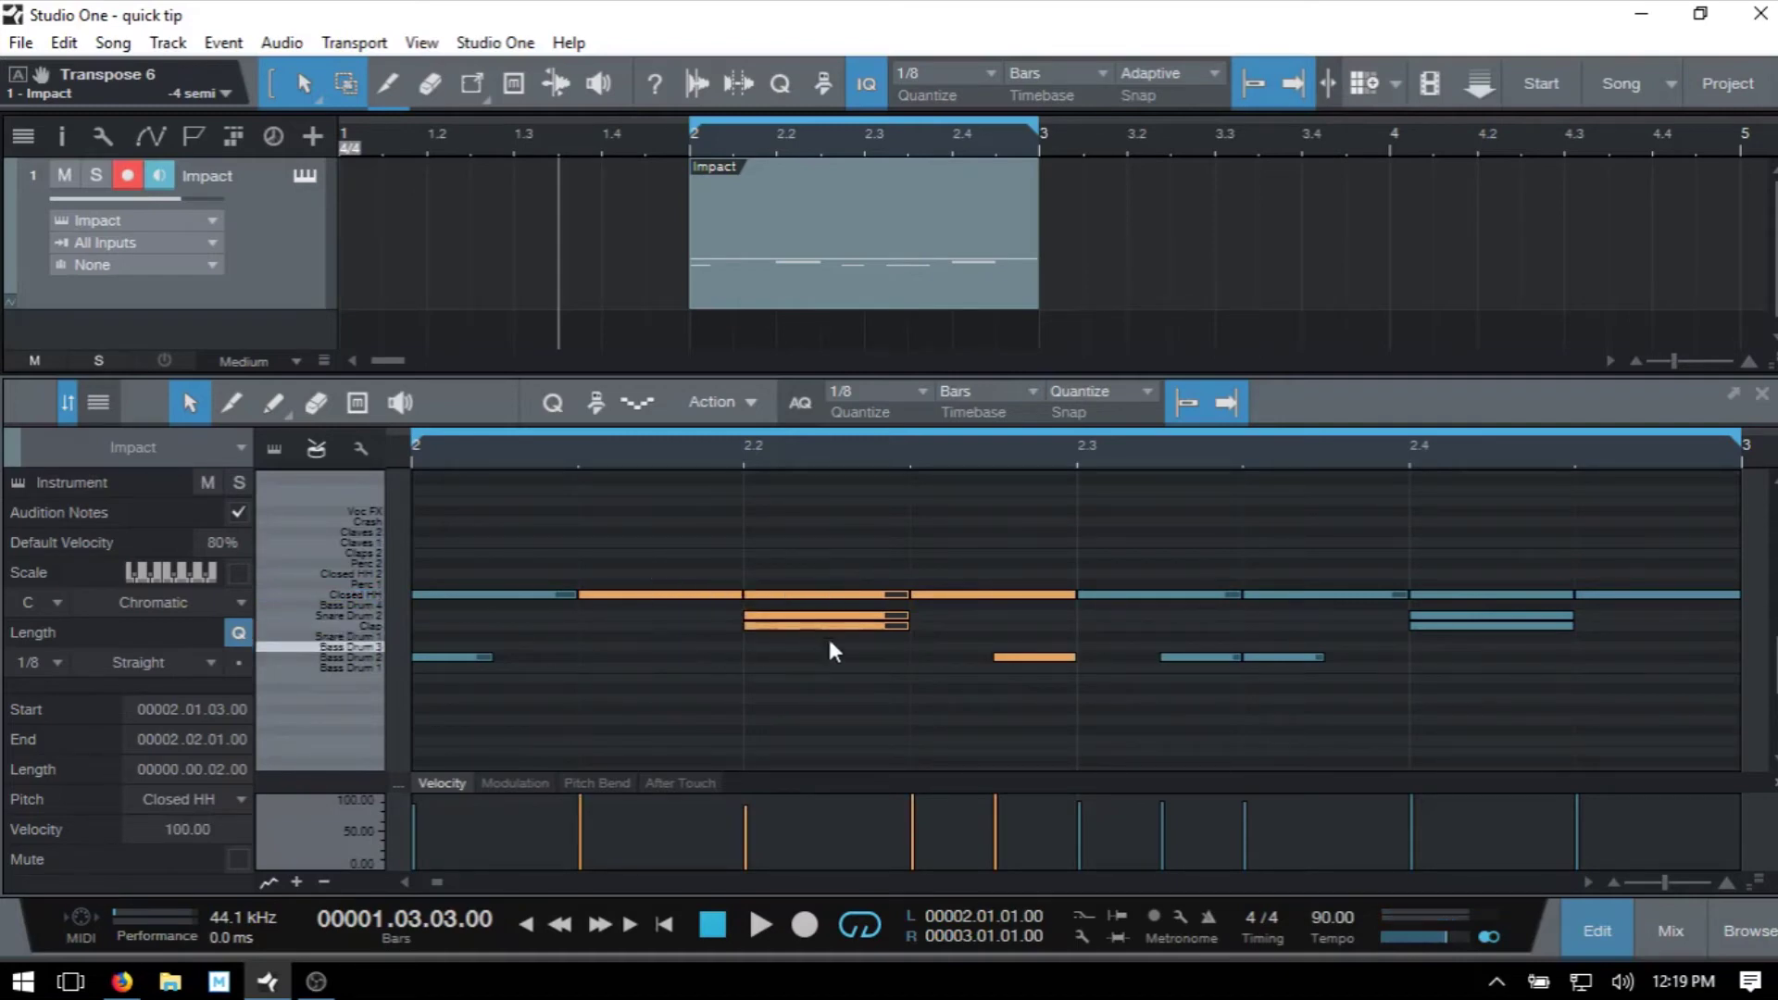
click(264, 883)
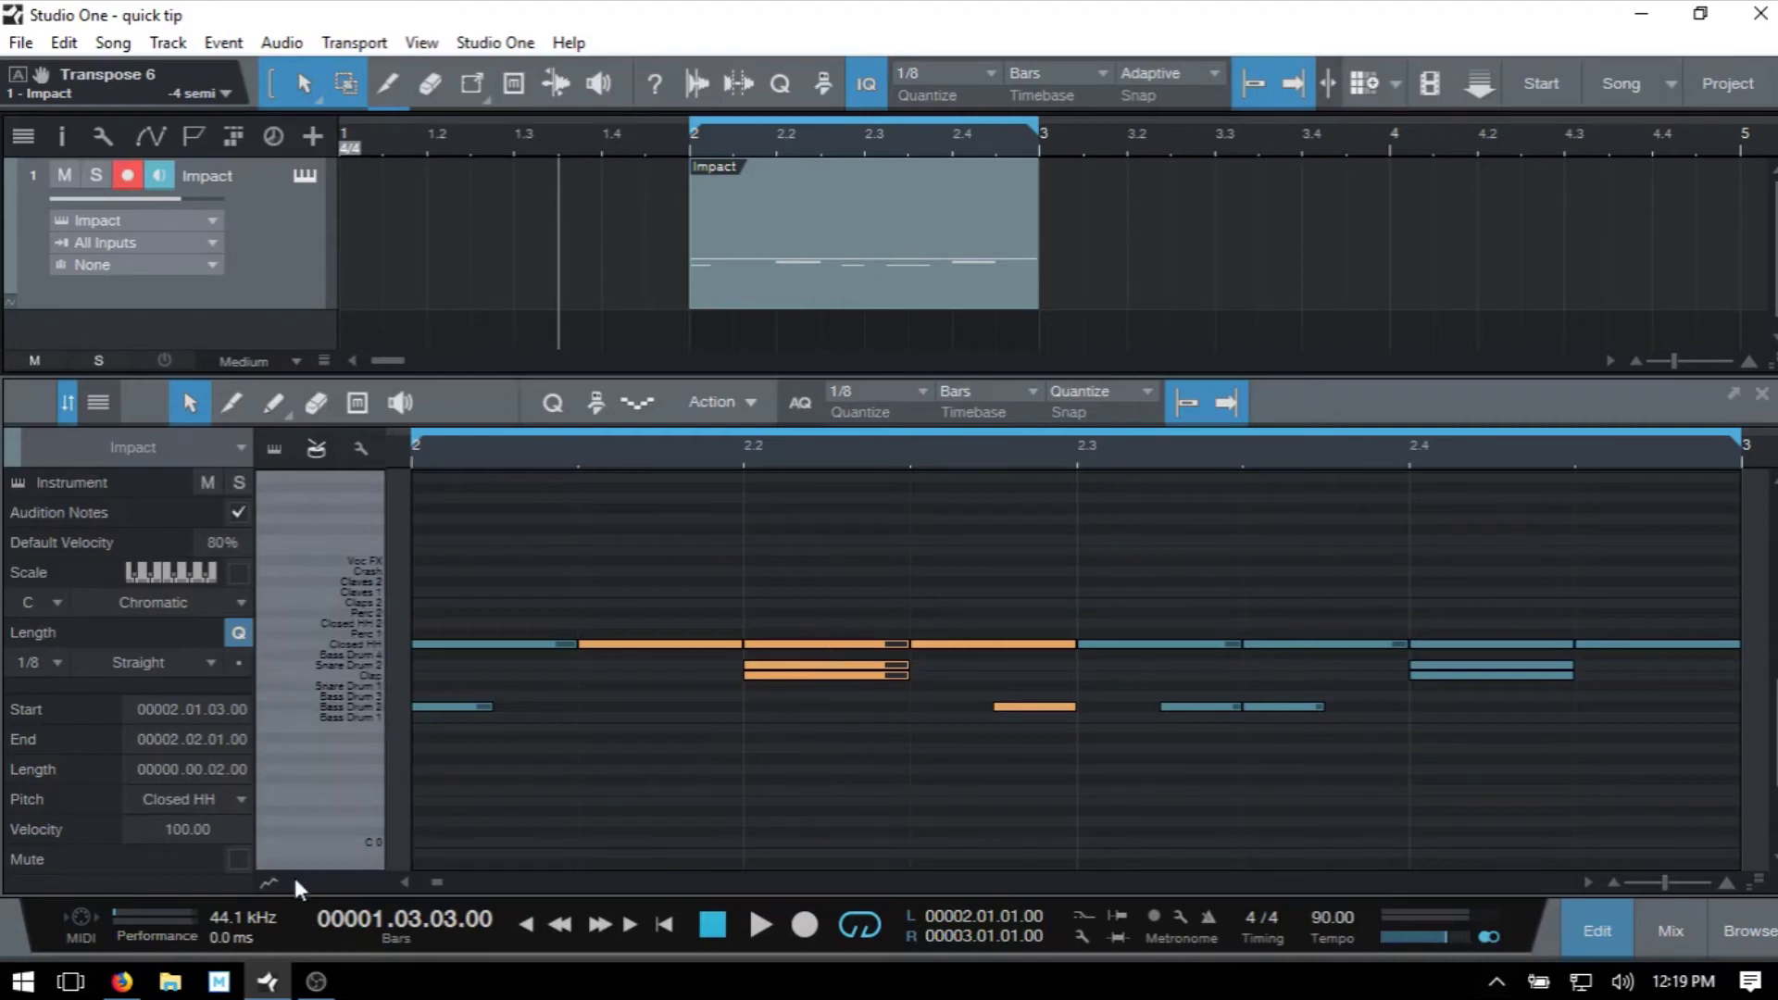
click(269, 881)
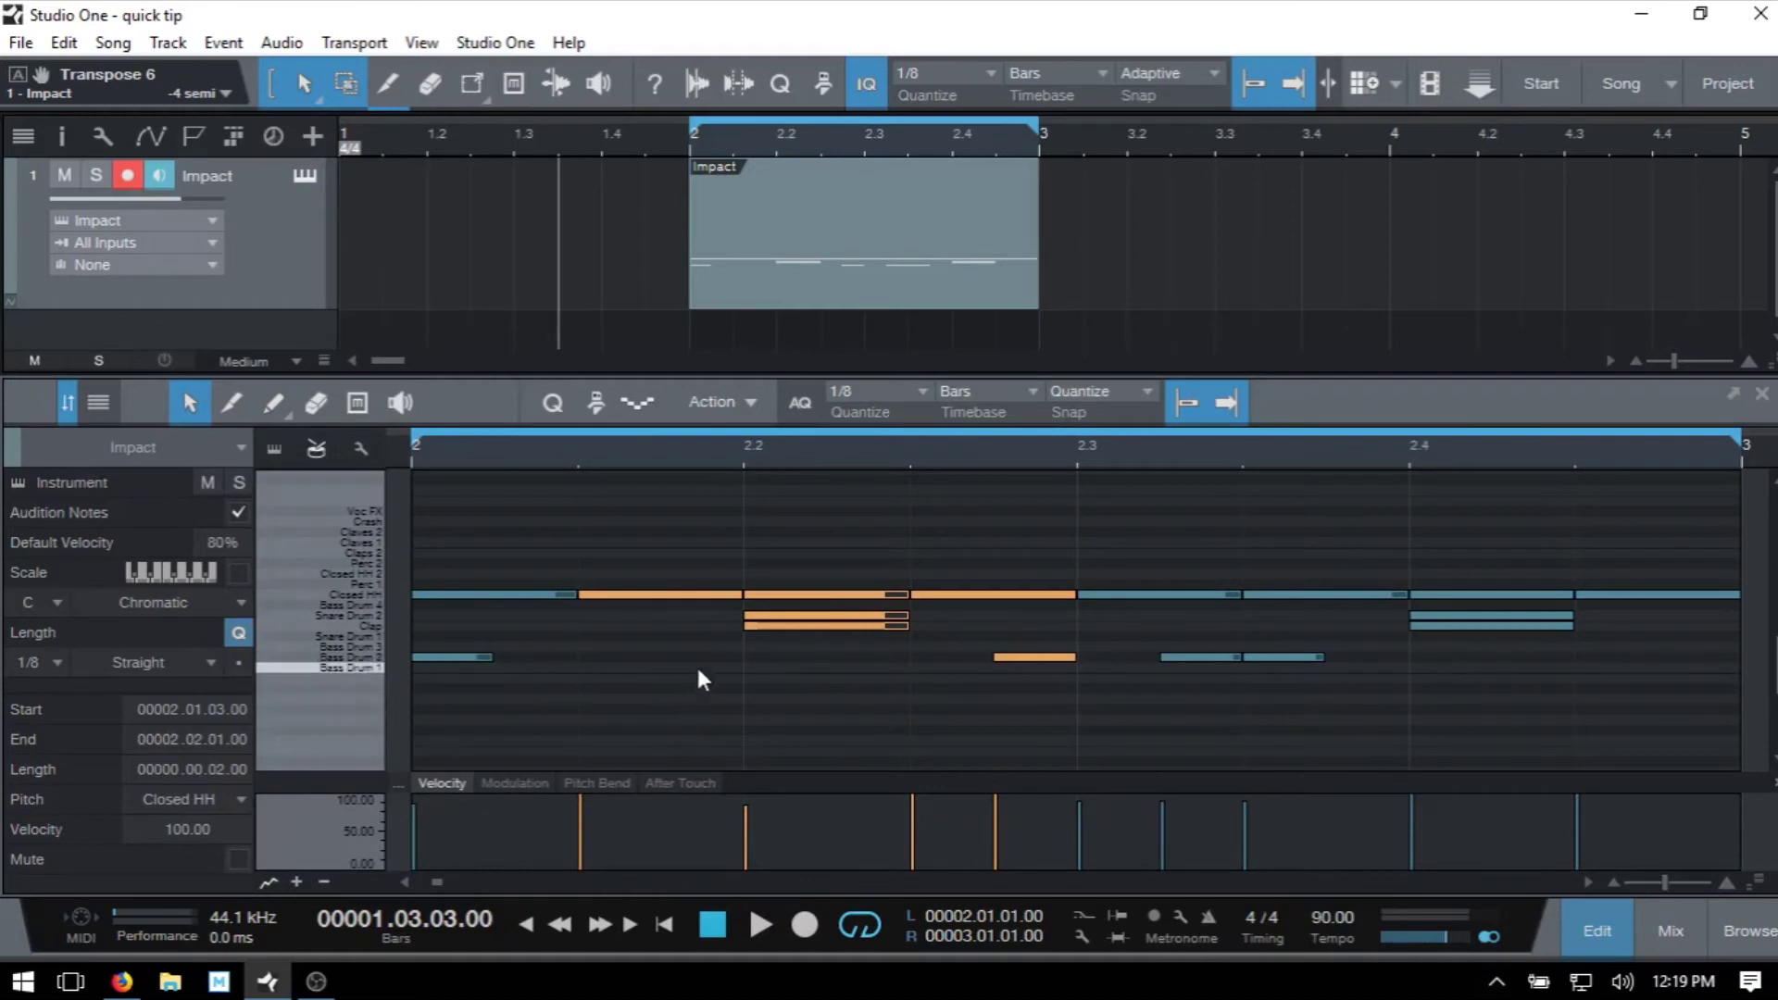
Switch the Paint tool to Line and draw rising velocity ramps across the first-half hits
click(274, 404)
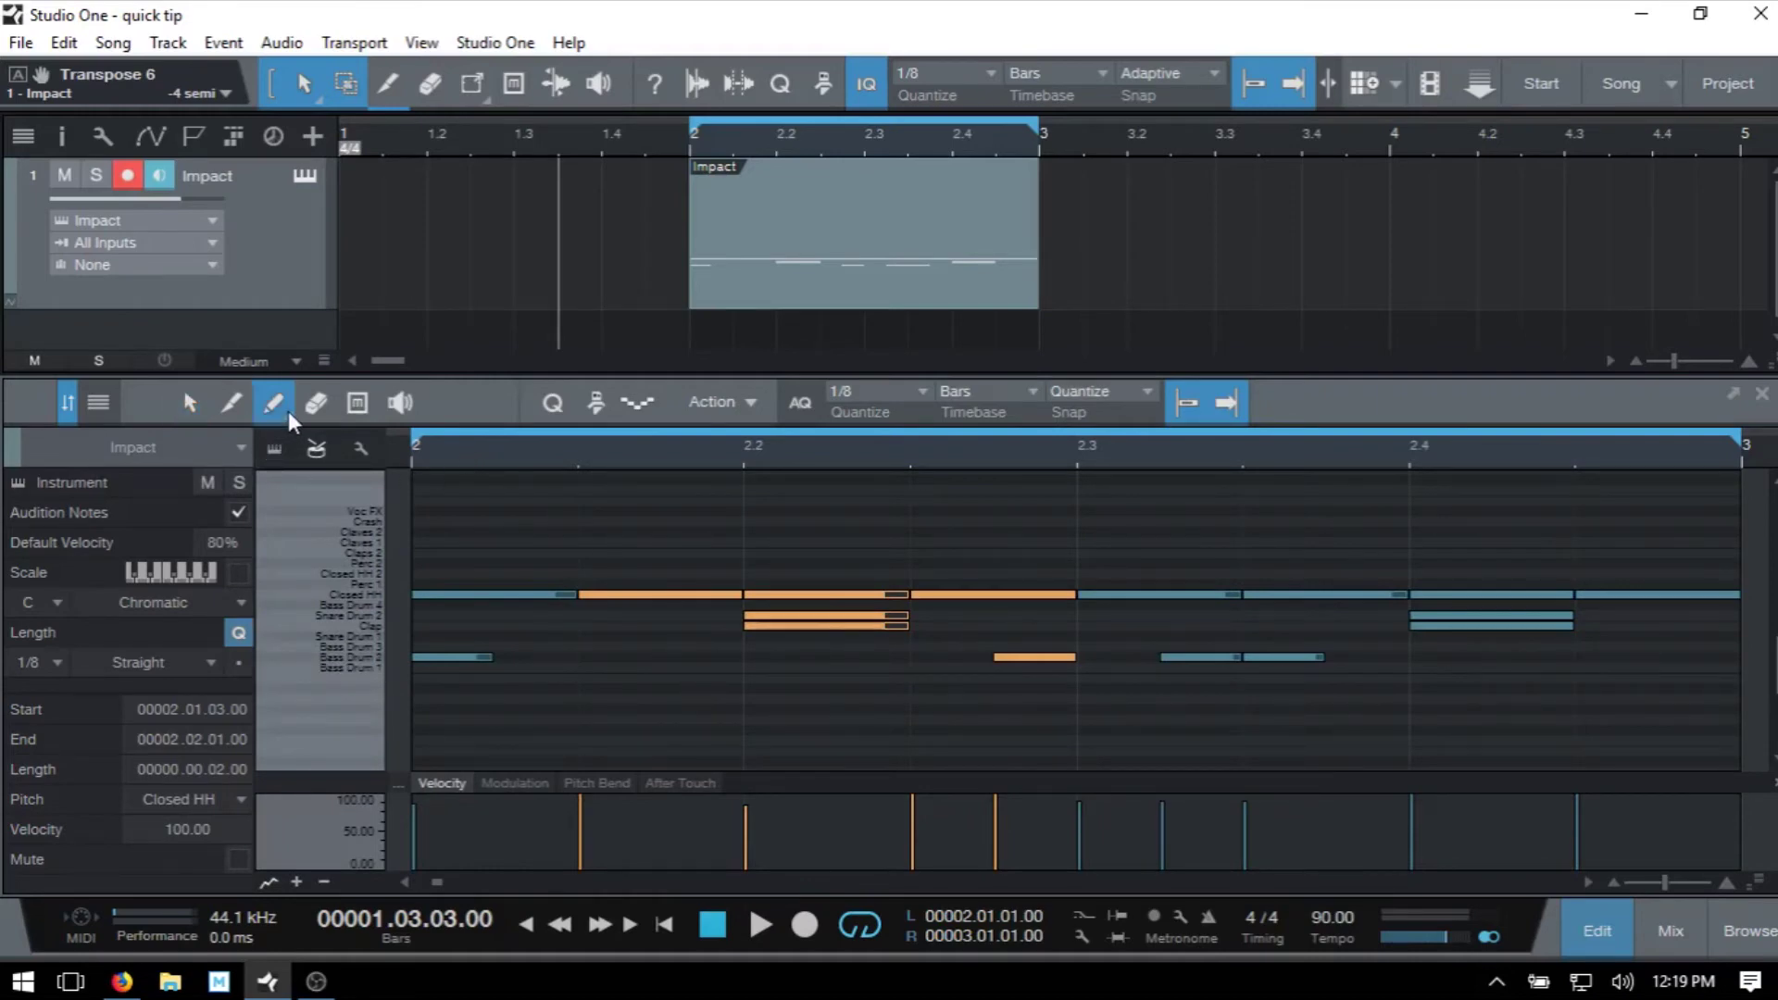
click(287, 411)
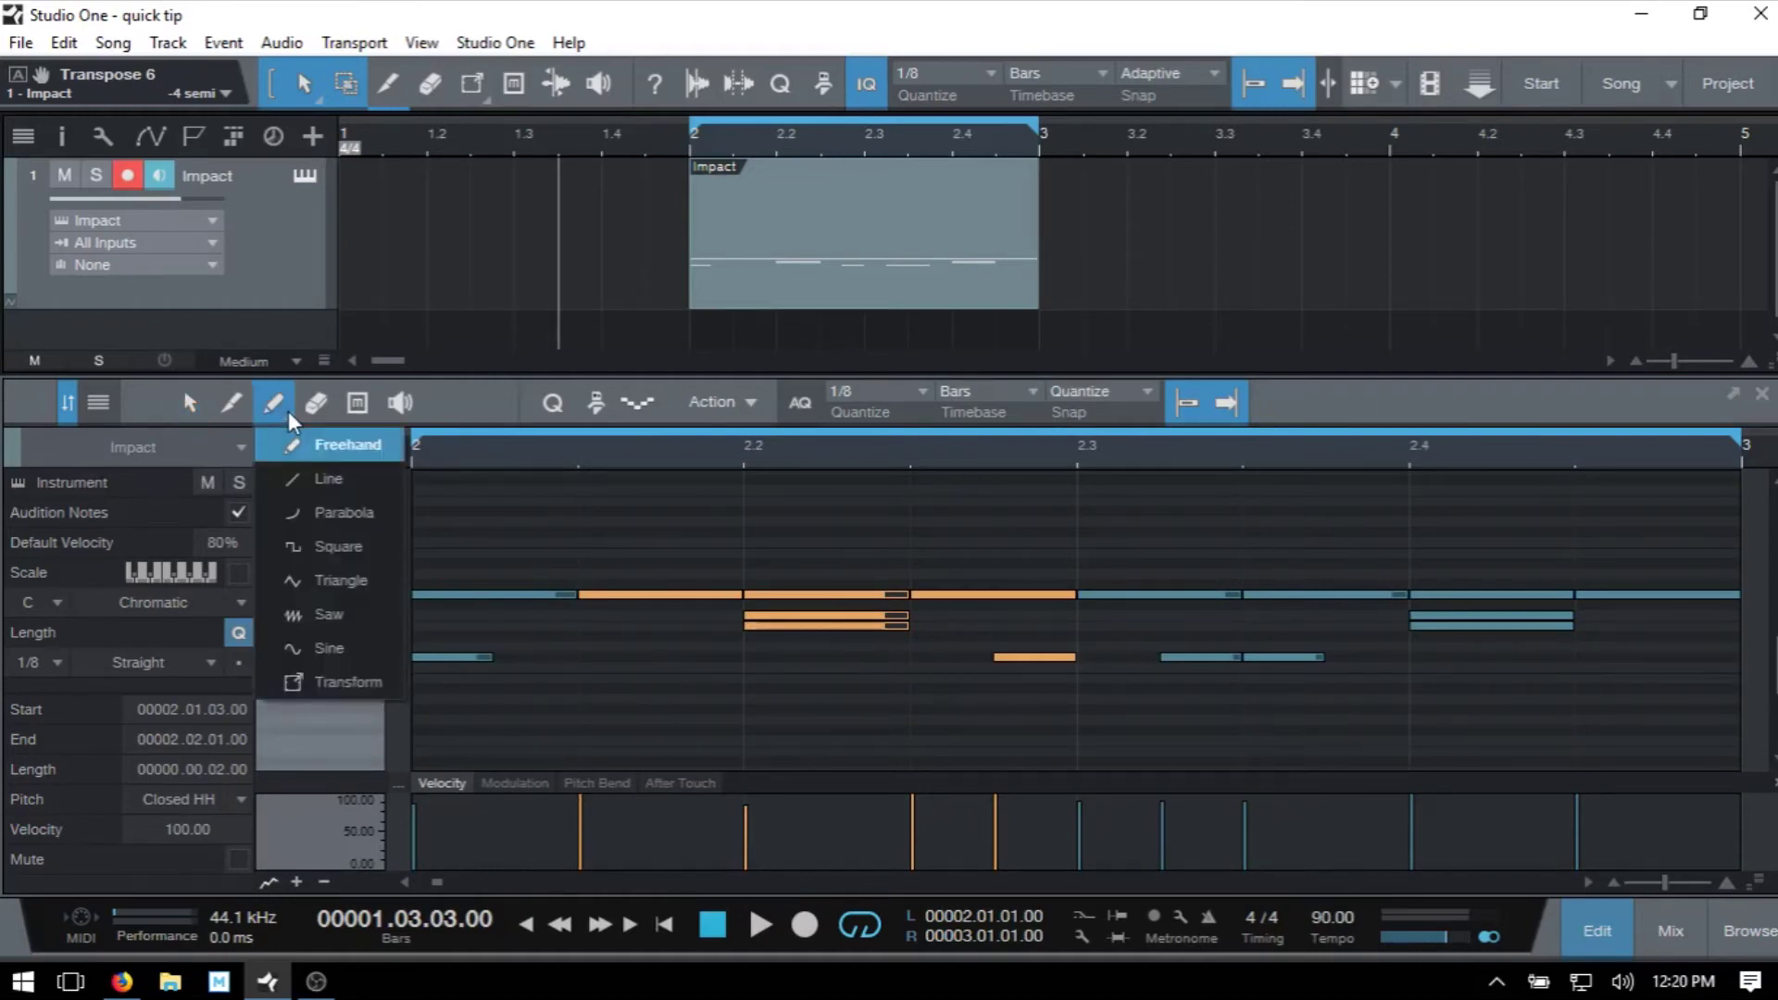
click(338, 484)
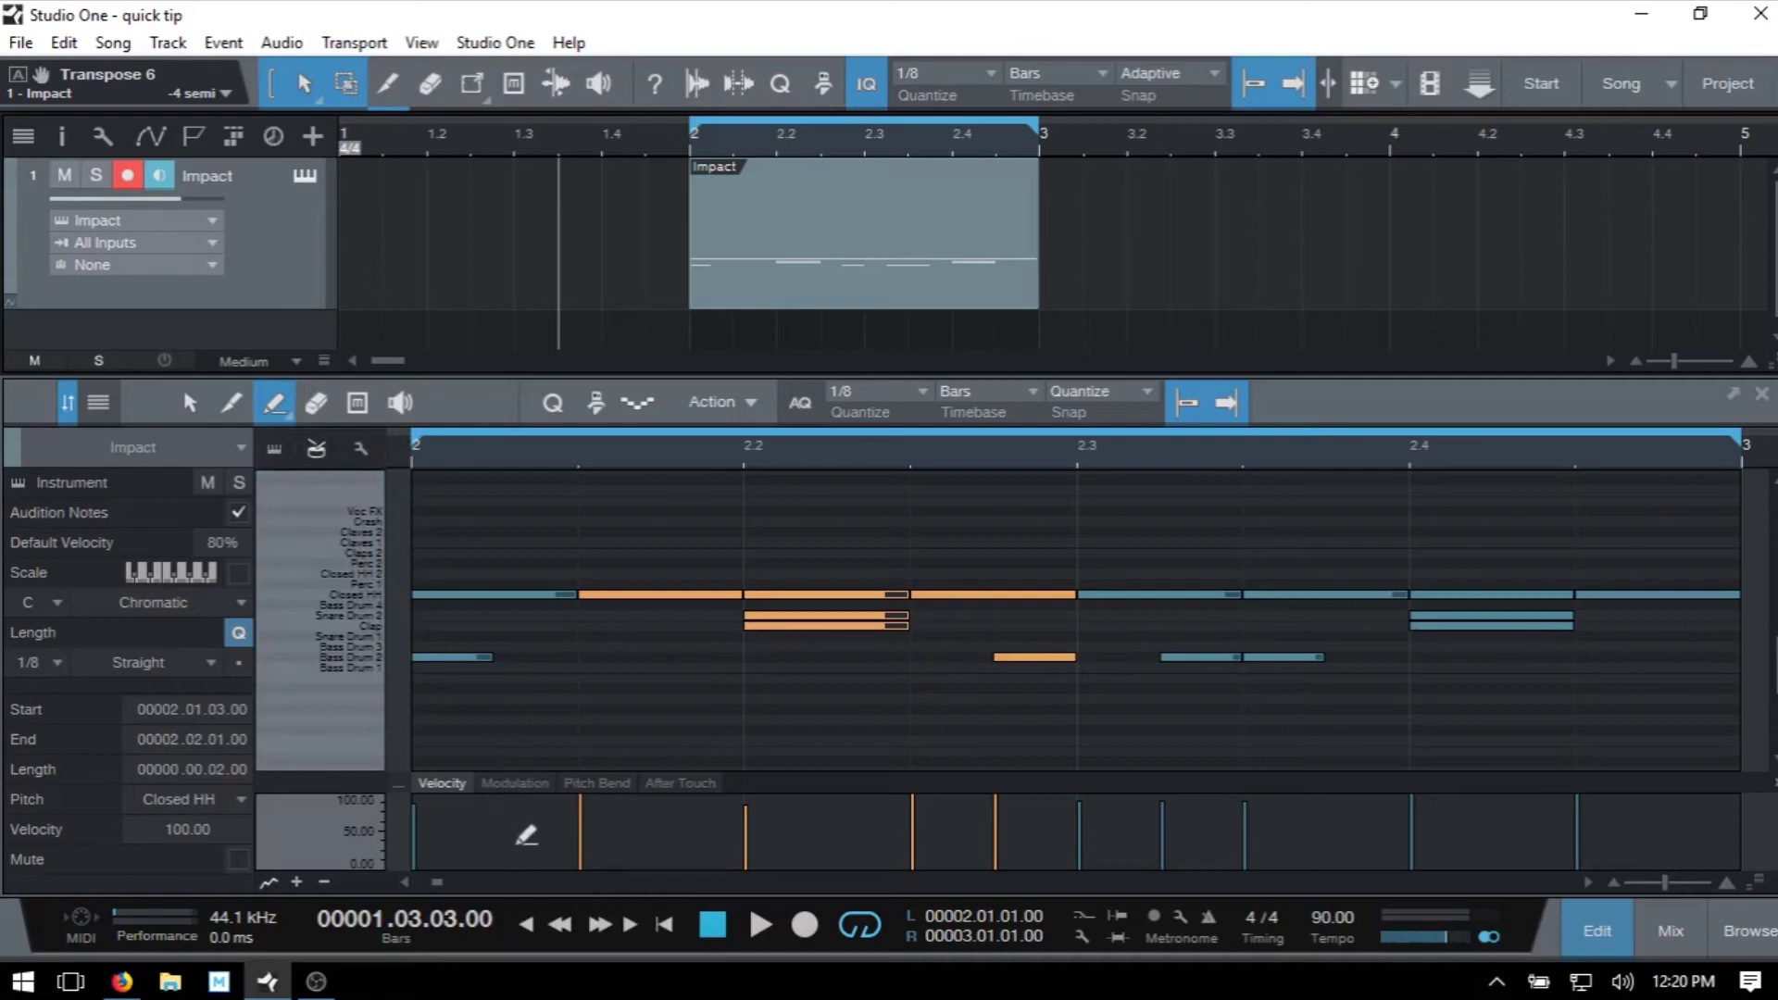
mouse_move(551, 846)
mouse_down()
mouse_move(696, 842)
mouse_move(1116, 774)
mouse_up()
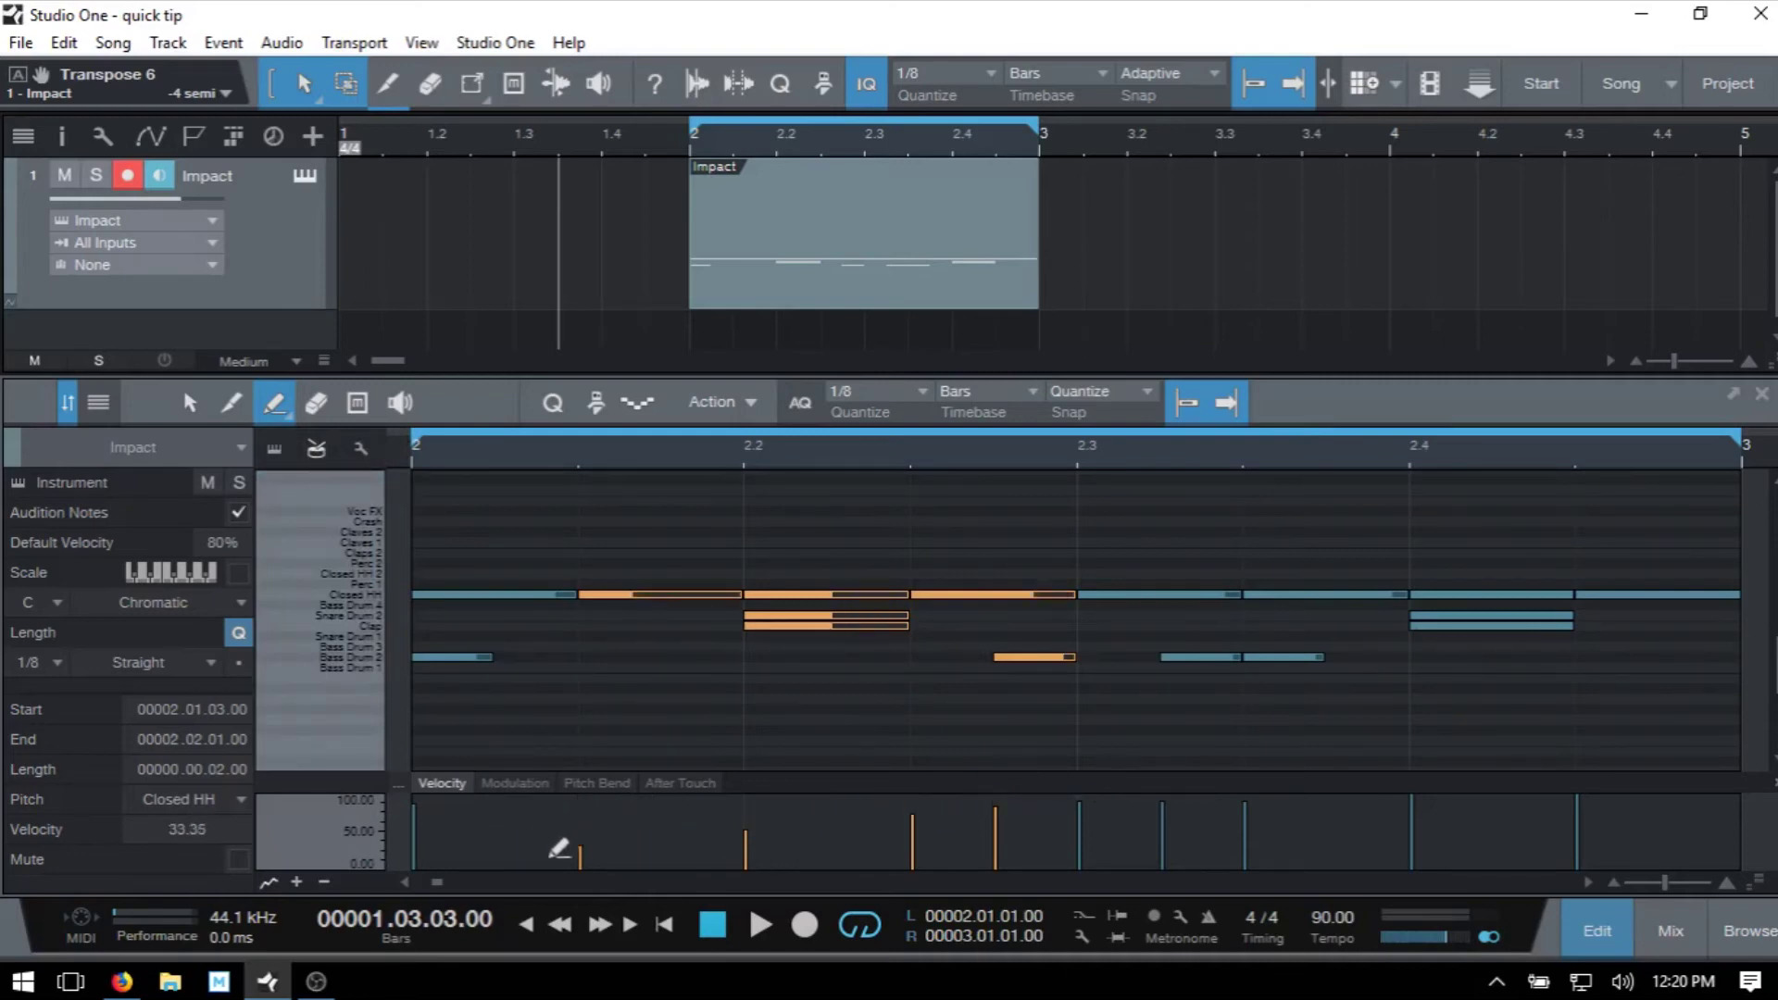
drag(555, 861, 1308, 787)
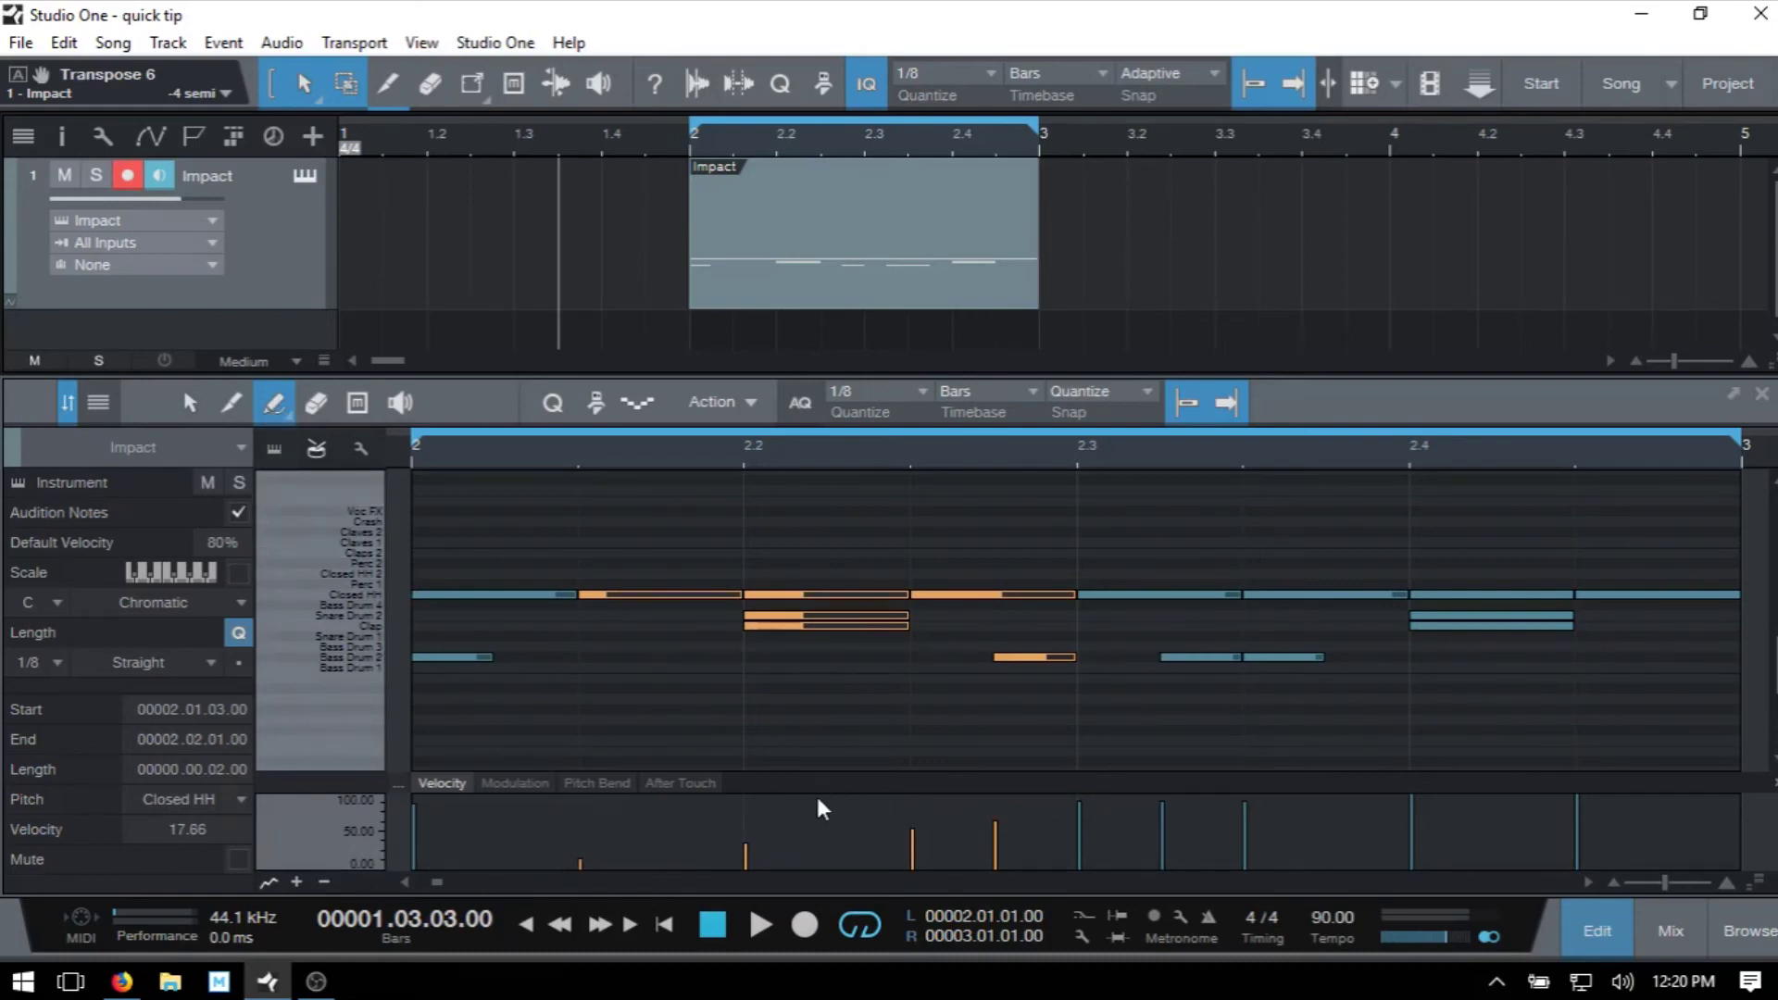
Try a low ramp, undo it to return the hits to 100, and test a square pattern
drag(821, 806, 830, 790)
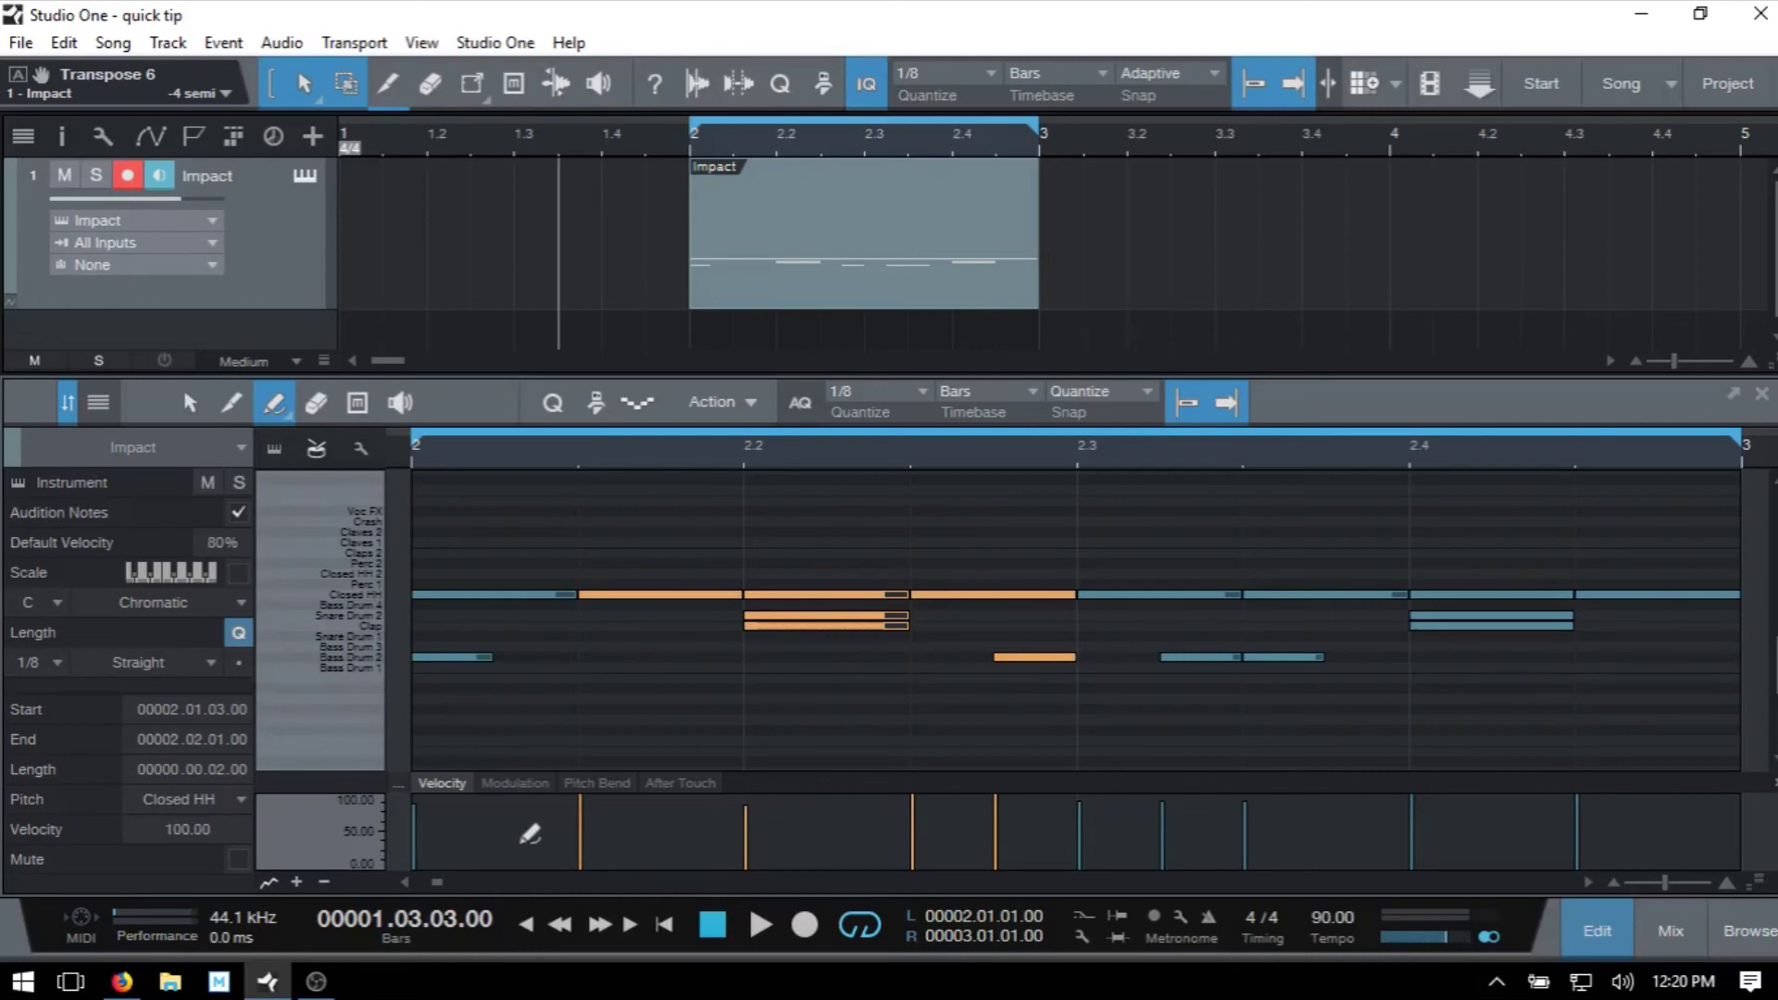
mouse_move(531, 857)
mouse_down()
mouse_move(837, 853)
mouse_move(1179, 778)
mouse_move(1203, 746)
mouse_up()
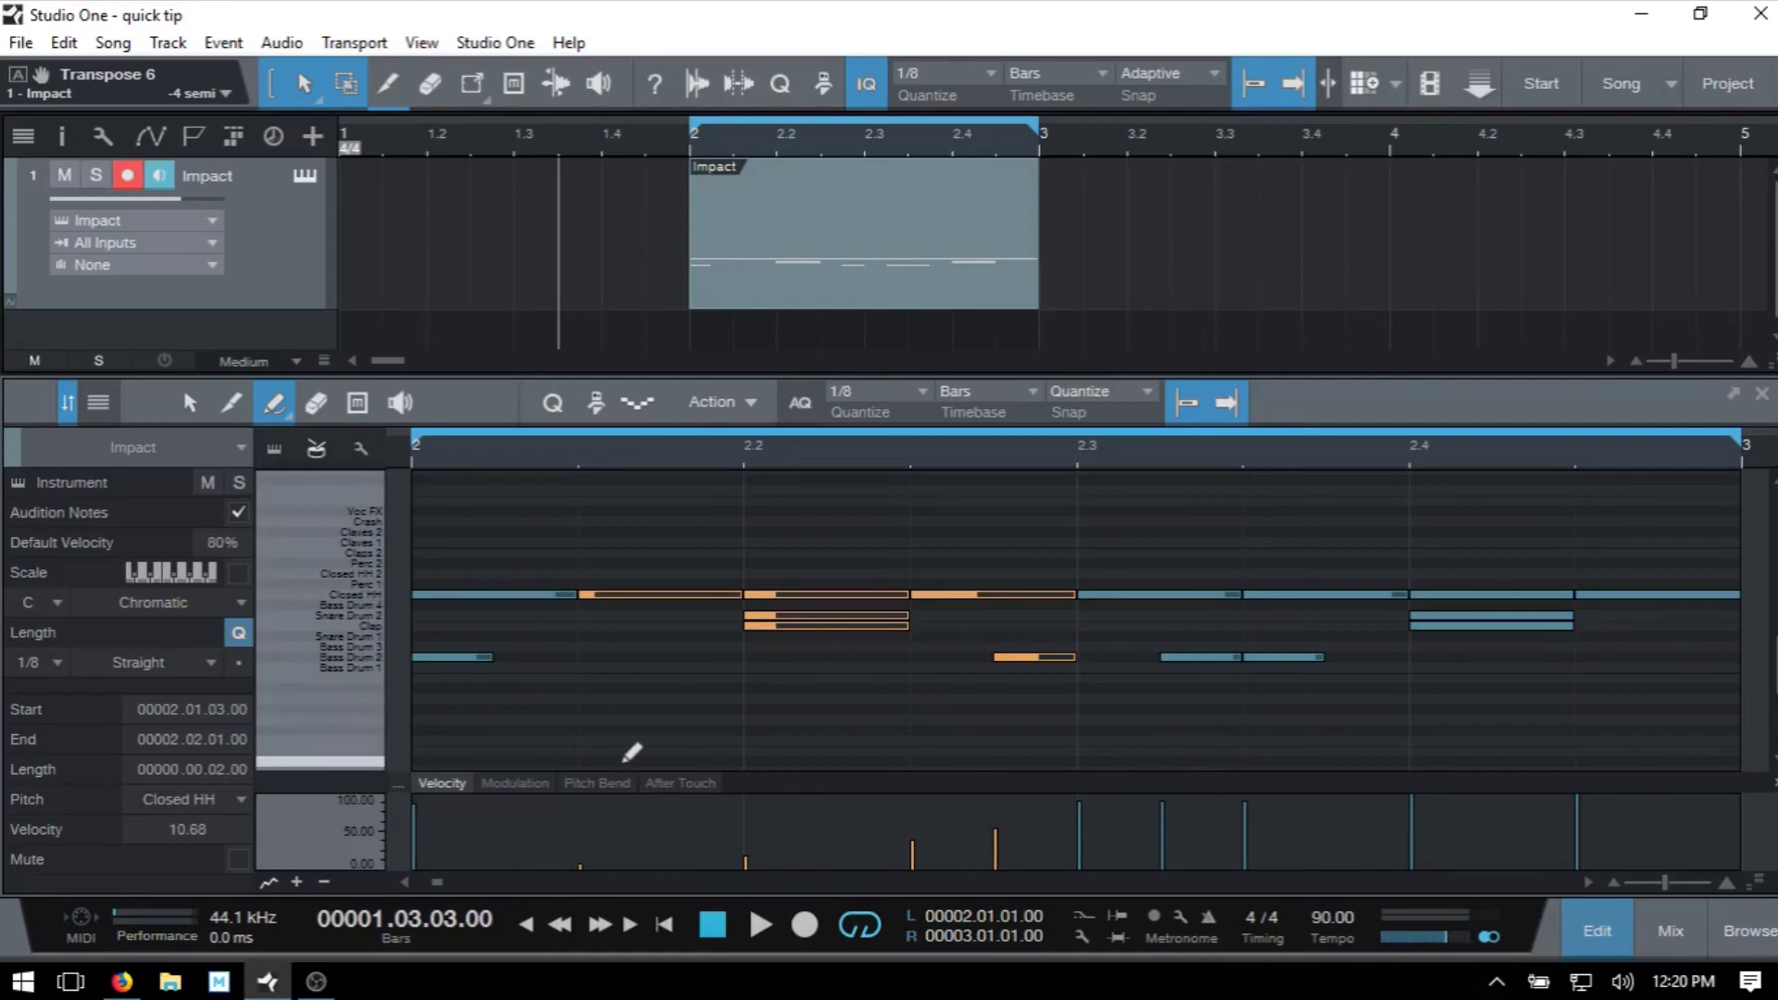
key(ctrl+z)
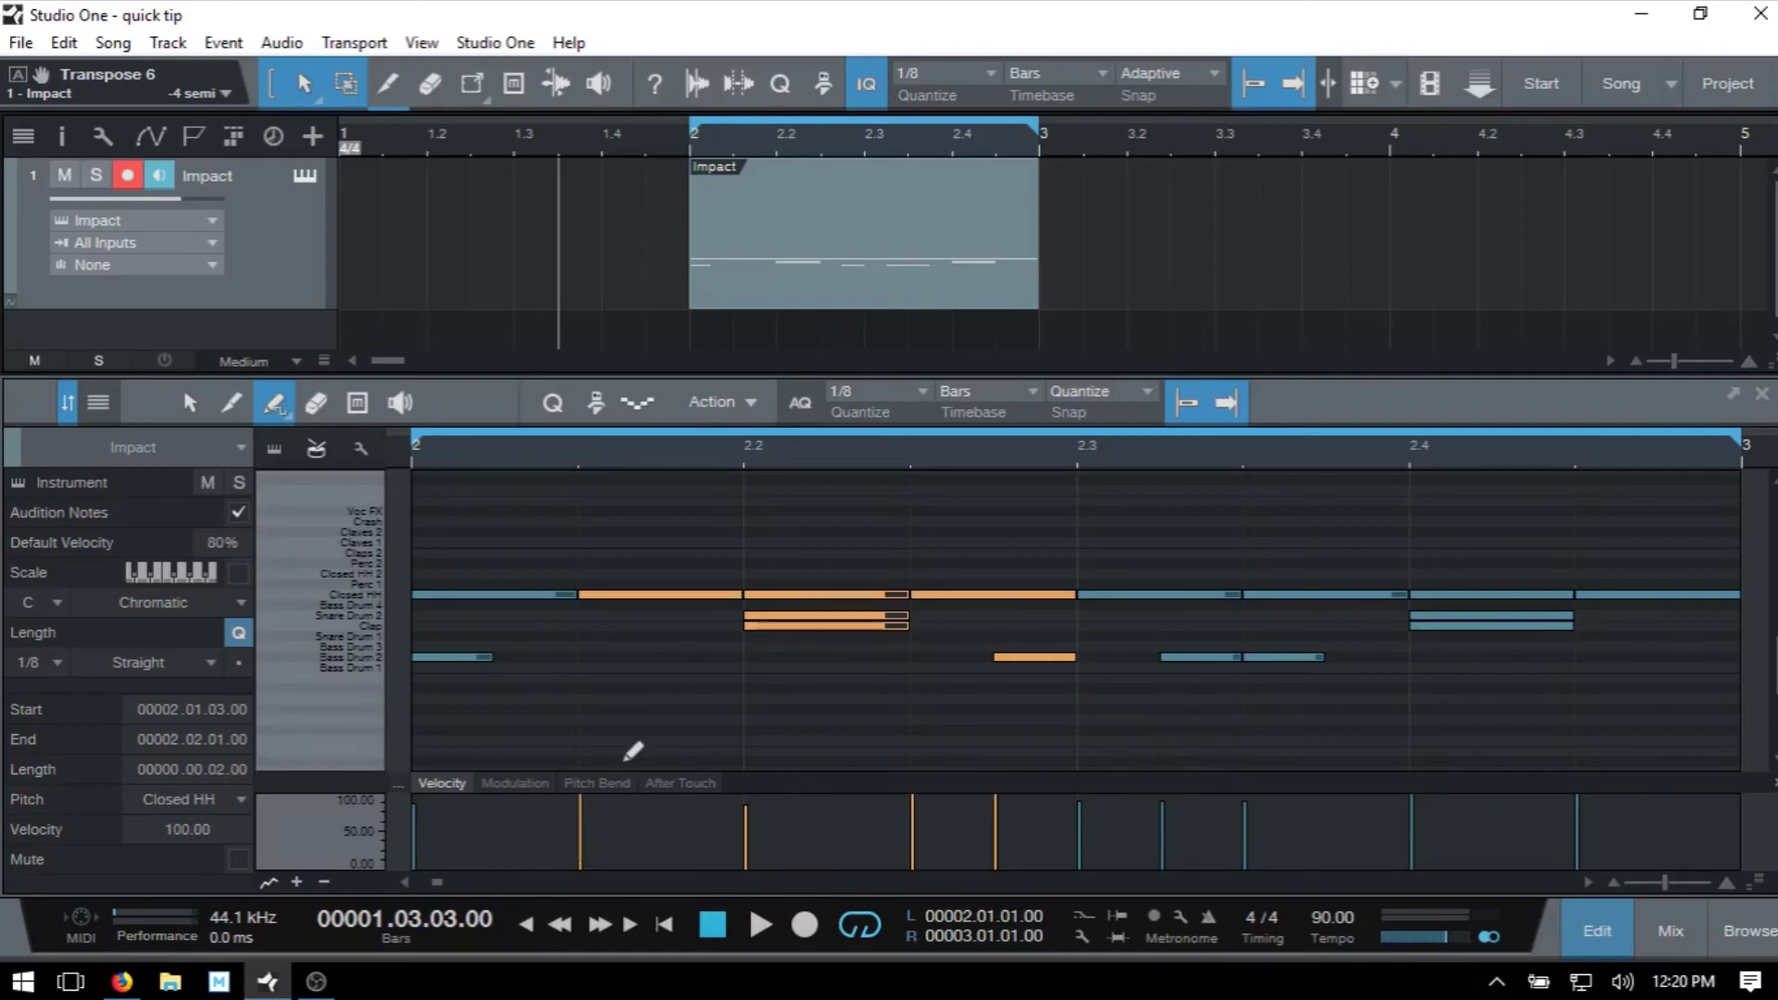
mouse_move(631, 861)
mouse_down()
mouse_move(1086, 764)
mouse_move(1298, 764)
mouse_move(722, 778)
mouse_move(633, 739)
mouse_up()
click(291, 418)
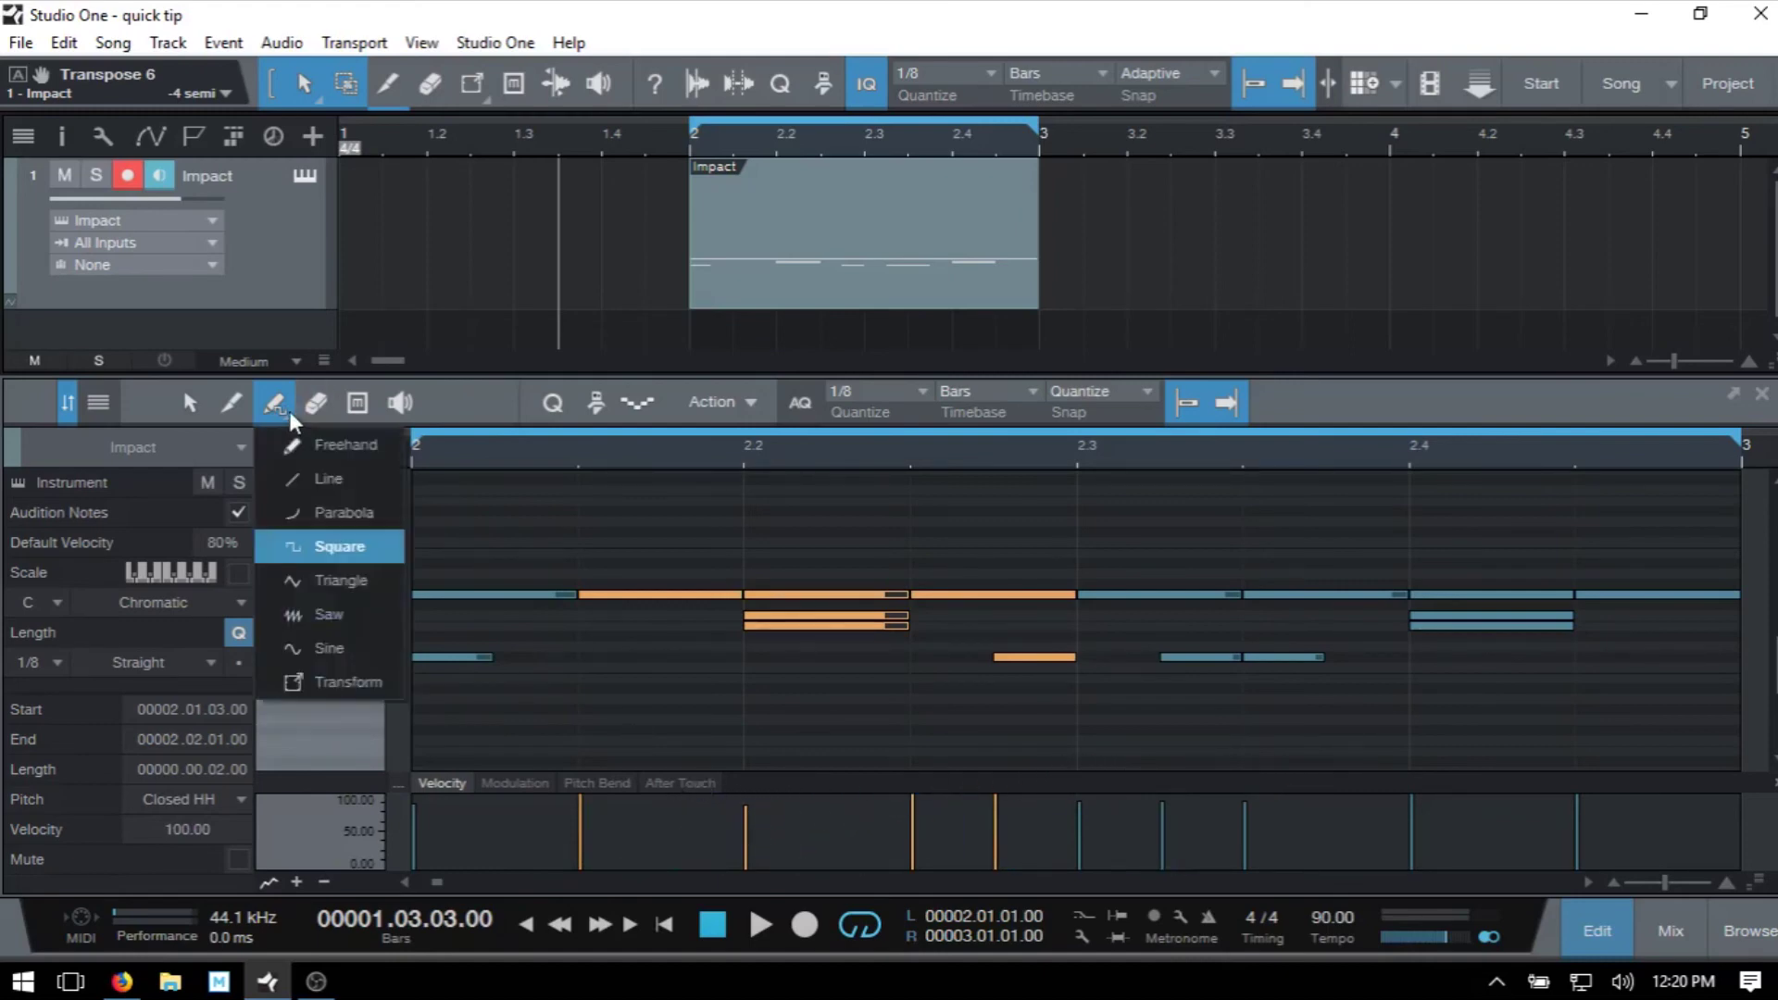
Use the Transform paint tool on the 2.2–2.4 velocities, scaling them down into a loud-to-soft fade
click(318, 689)
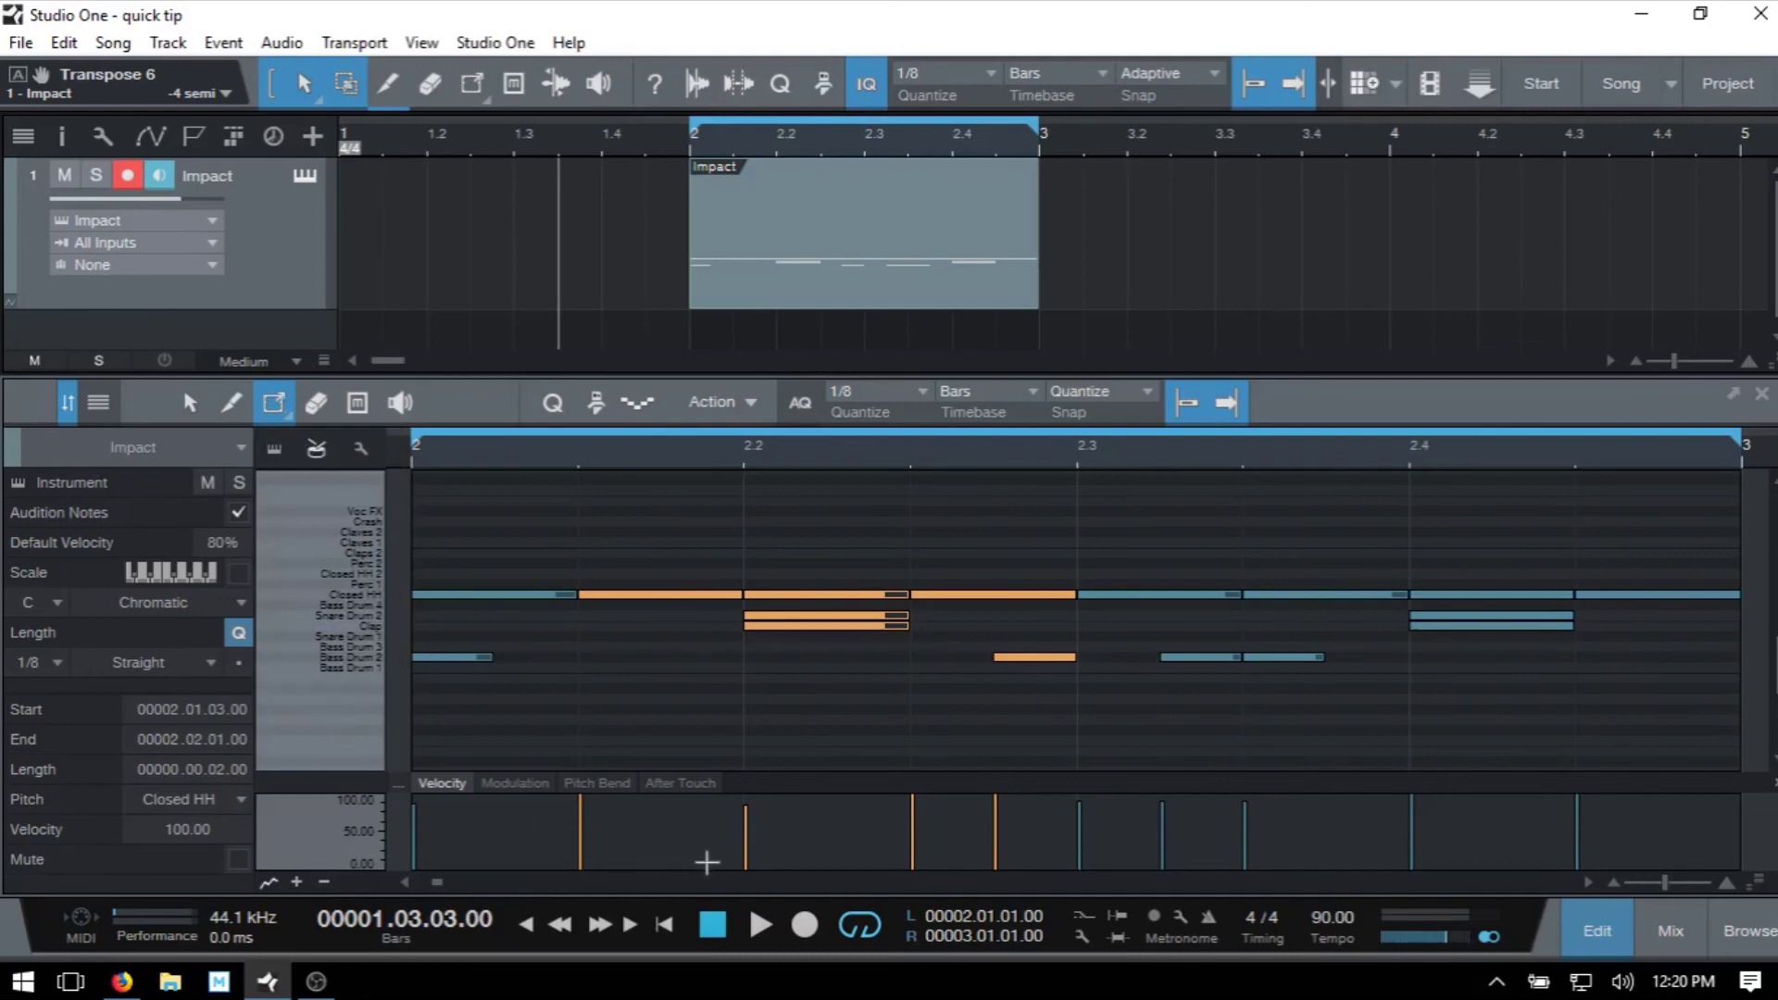
drag(699, 867, 1467, 787)
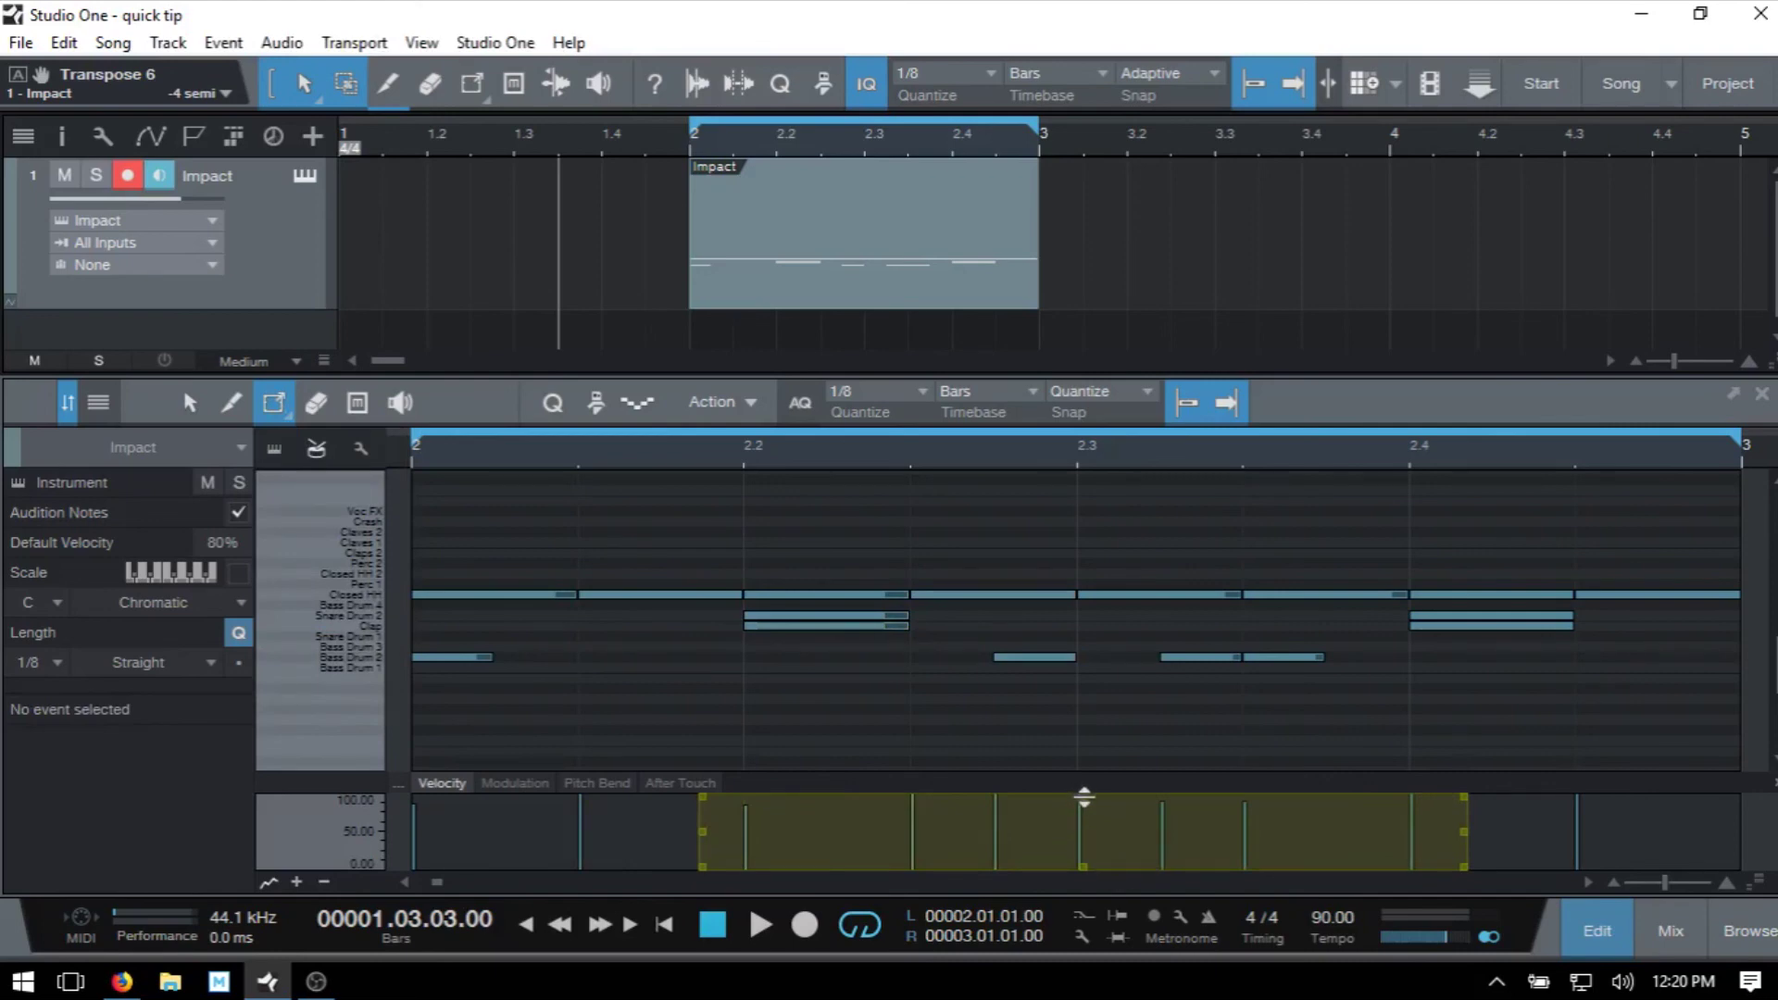
mouse_move(1084, 797)
mouse_down()
mouse_move(1084, 852)
mouse_move(1083, 787)
mouse_up()
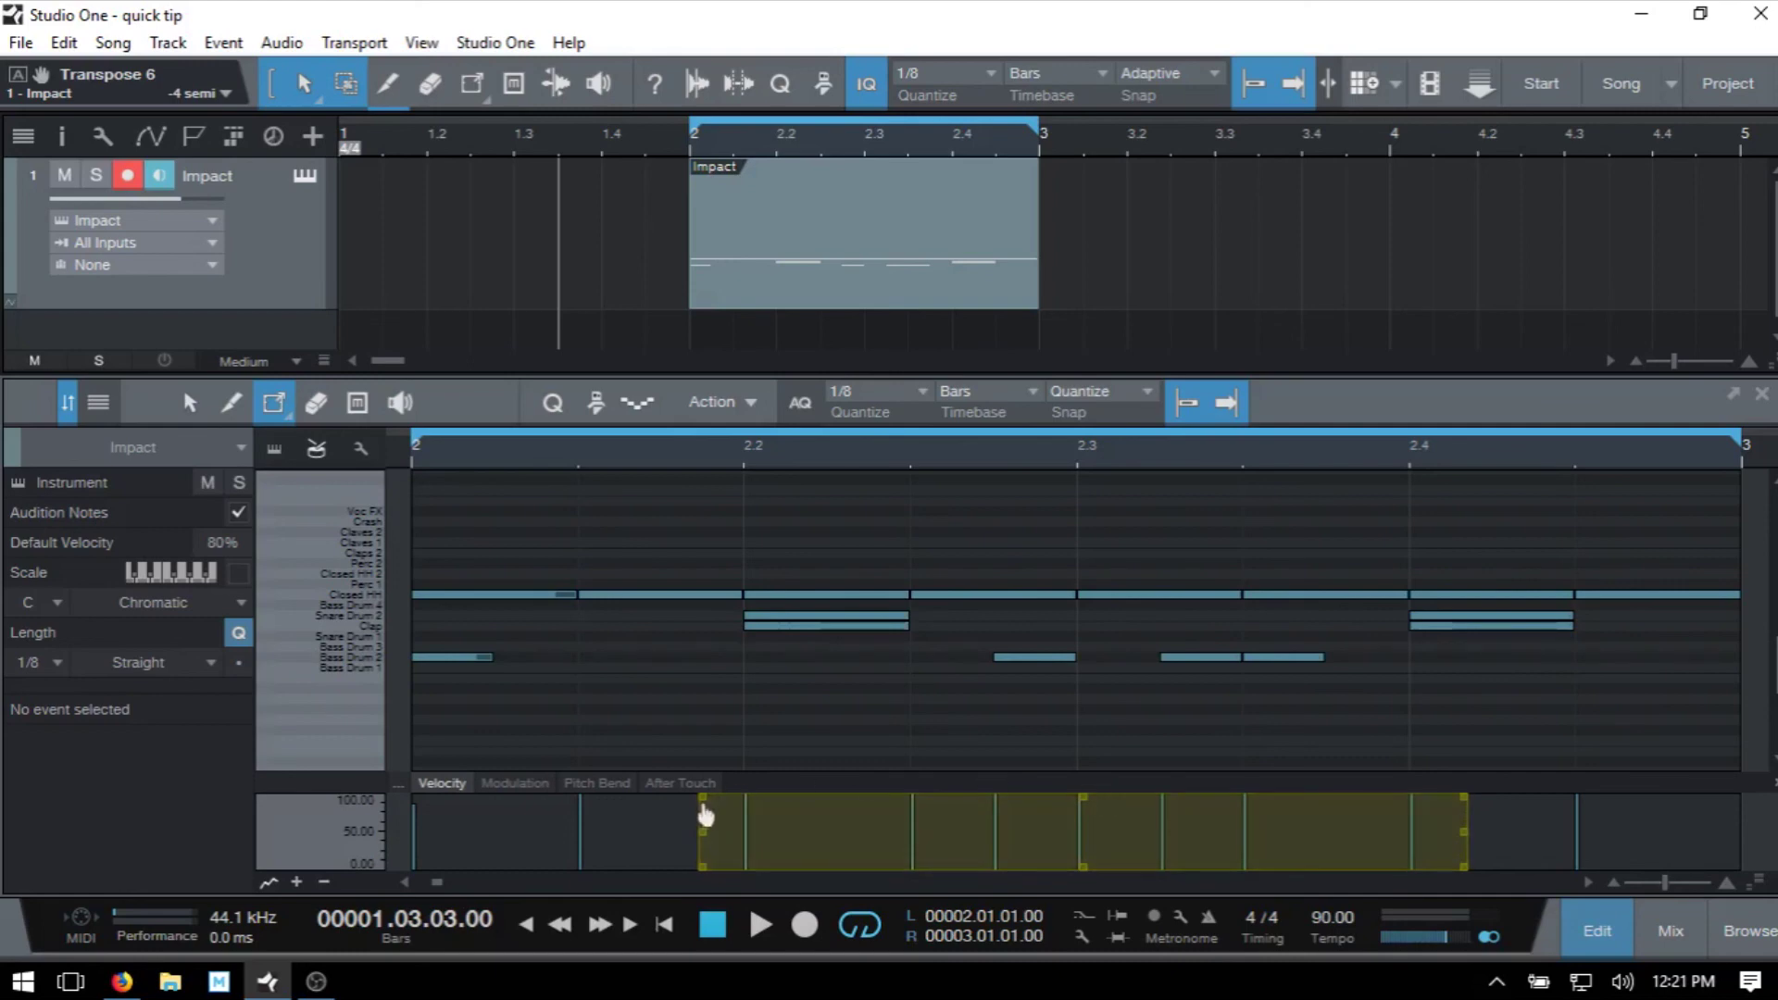
mouse_move(702, 800)
mouse_down()
mouse_move(688, 900)
mouse_move(694, 782)
mouse_up()
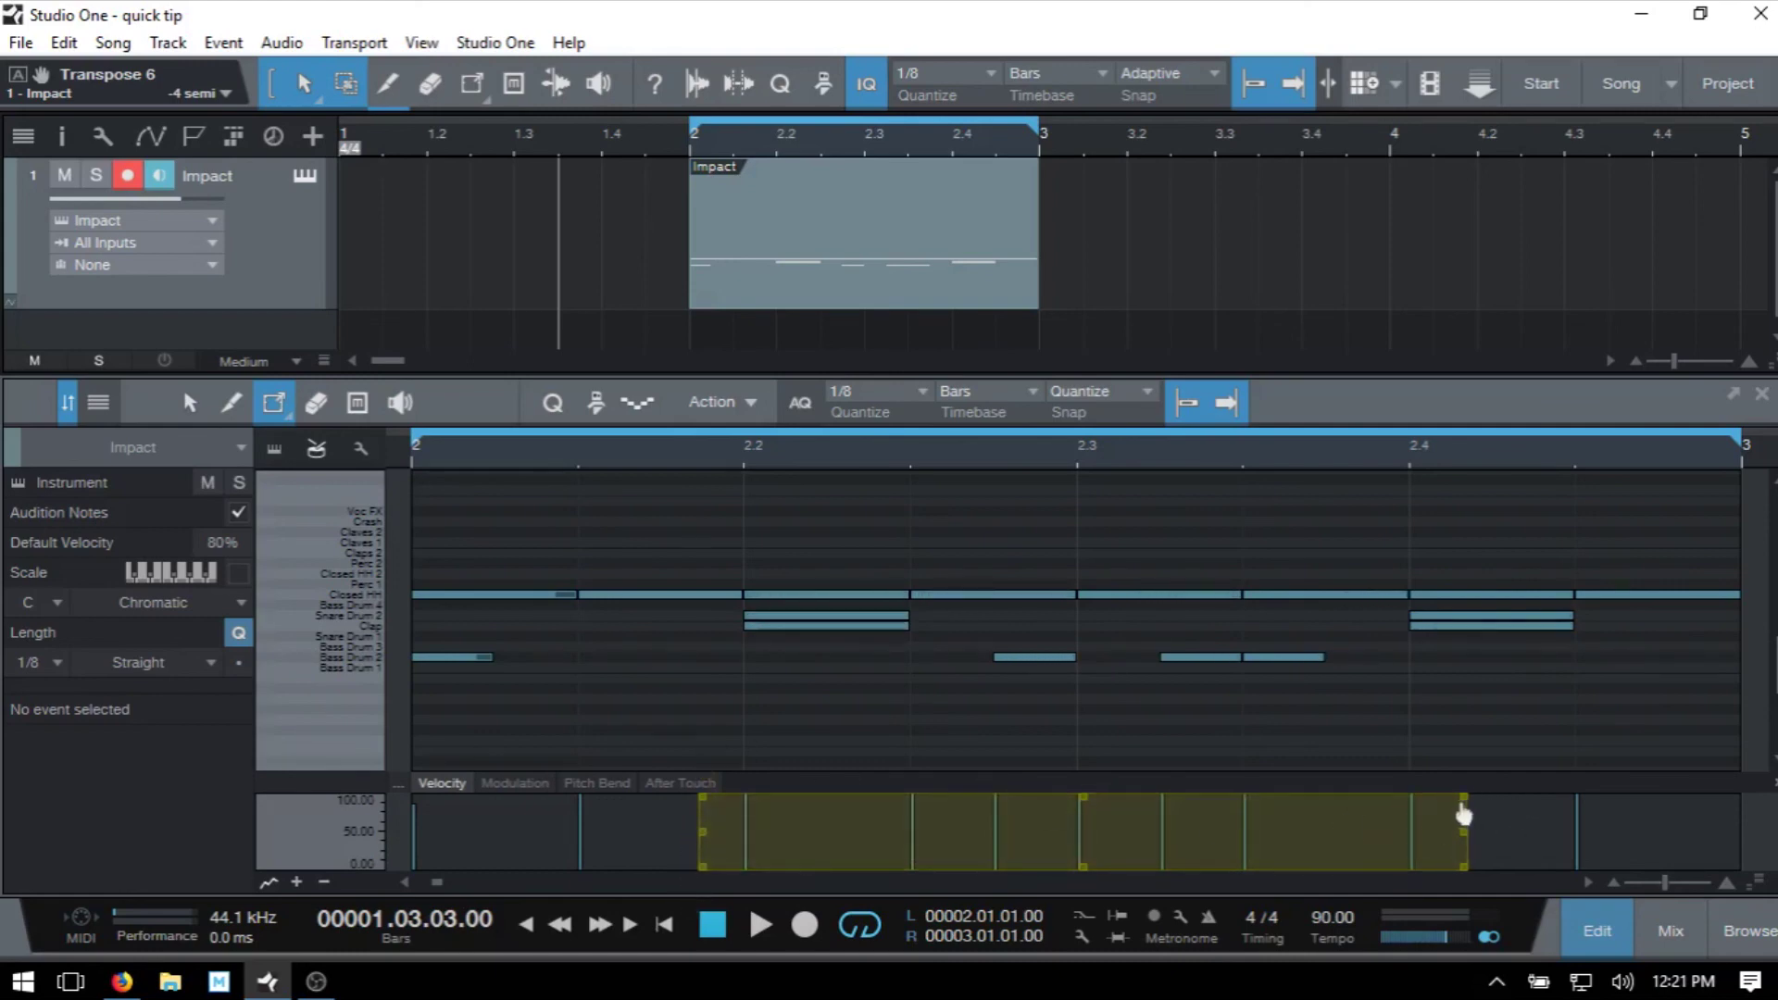